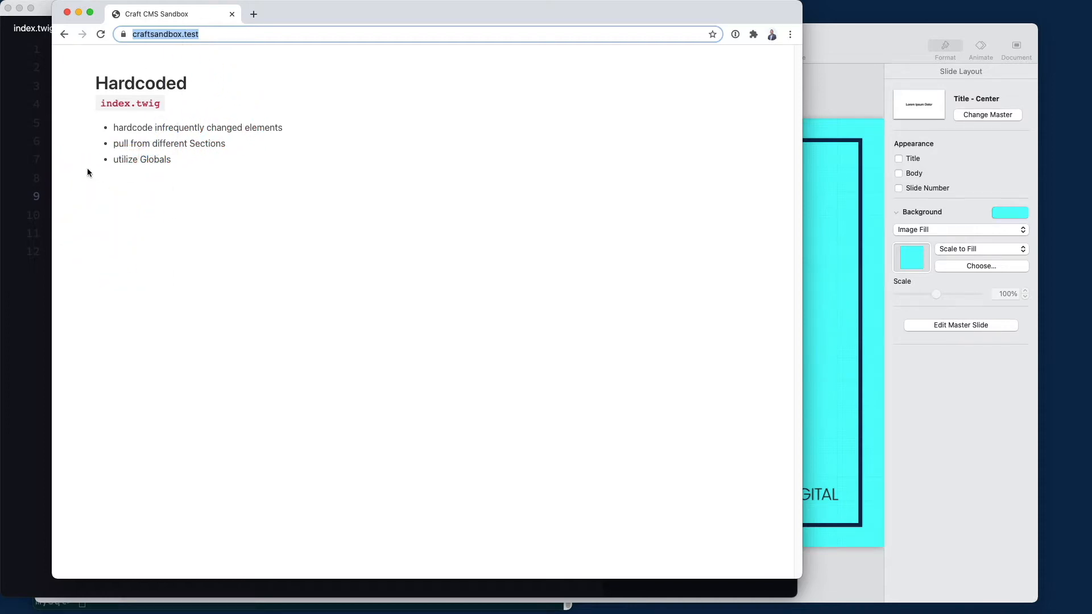
Leave index.twig at line 6, then log in to the sandbox site's /admin in a new tab
{"action": "left_click", "coordinate": [38, 311]}
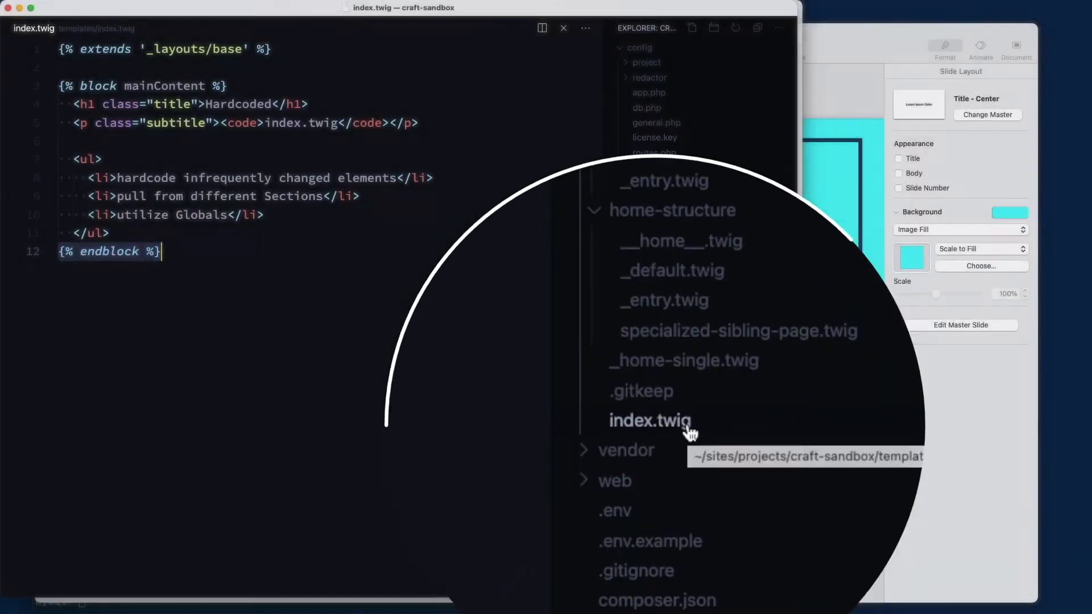
{"action": "left_click", "coordinate": [137, 149]}
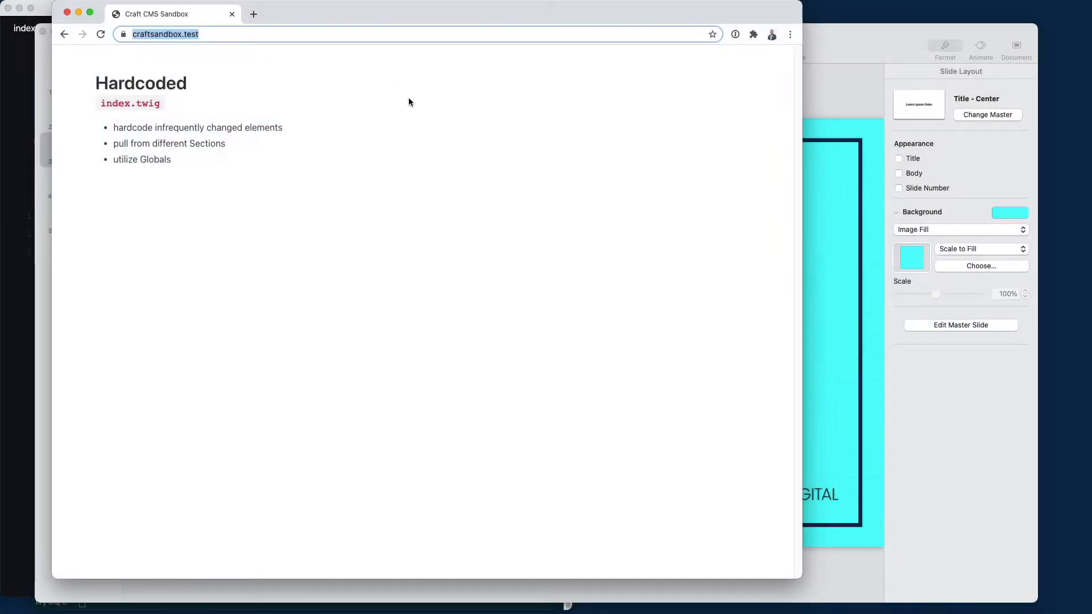
{"action": "left_click", "coordinate": [250, 13]}
{"action": "type", "text": "https://craftsandbox.test/"}
{"action": "type", "text": "admin"}
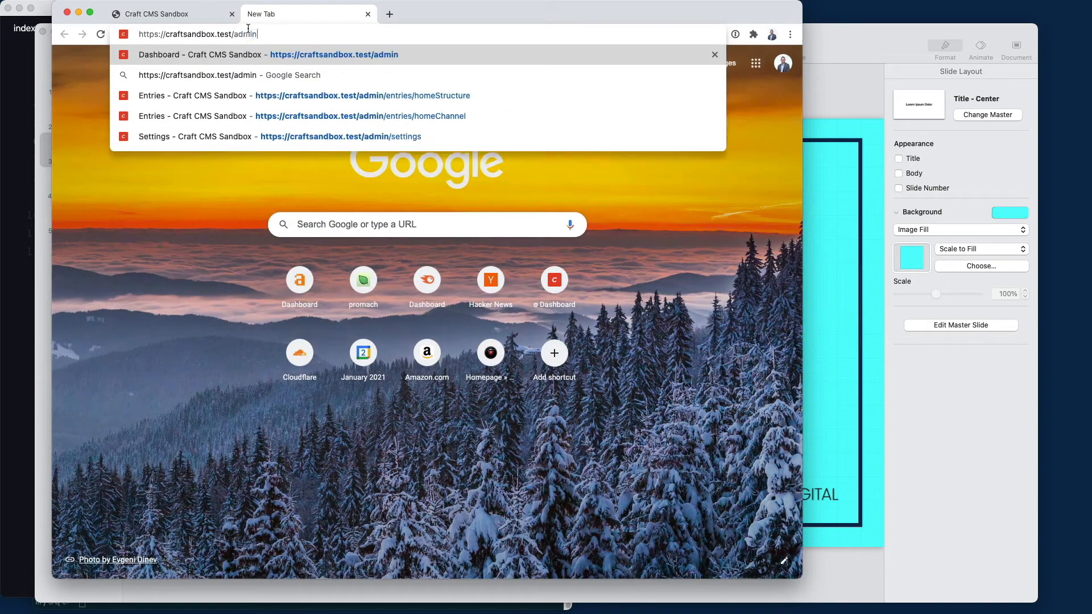
{"action": "key", "text": "Return"}
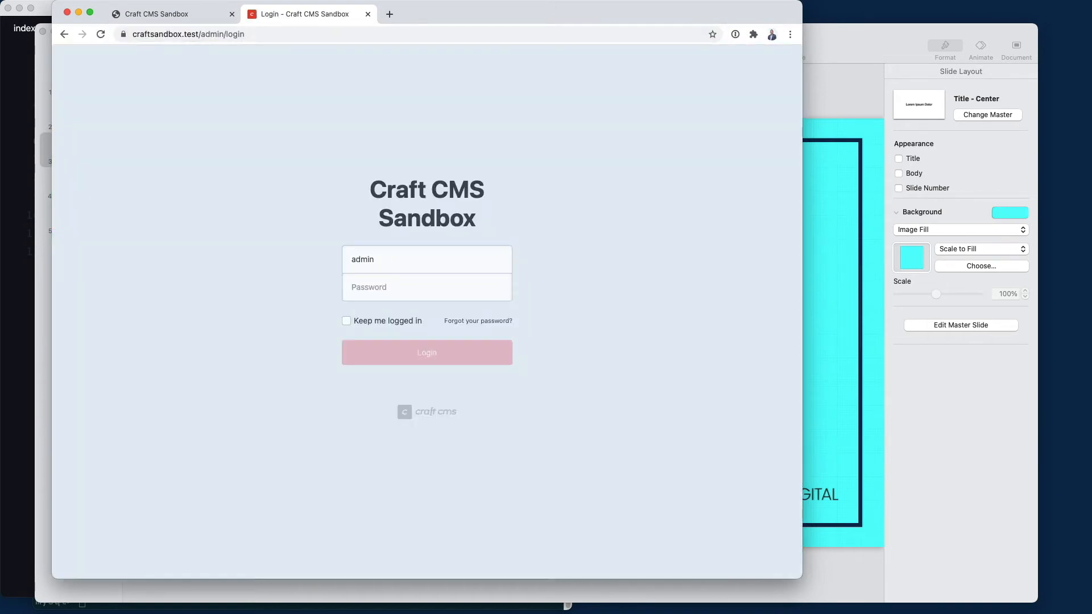
{"action": "type", "text": "••••••••"}
{"action": "key", "text": "Return"}
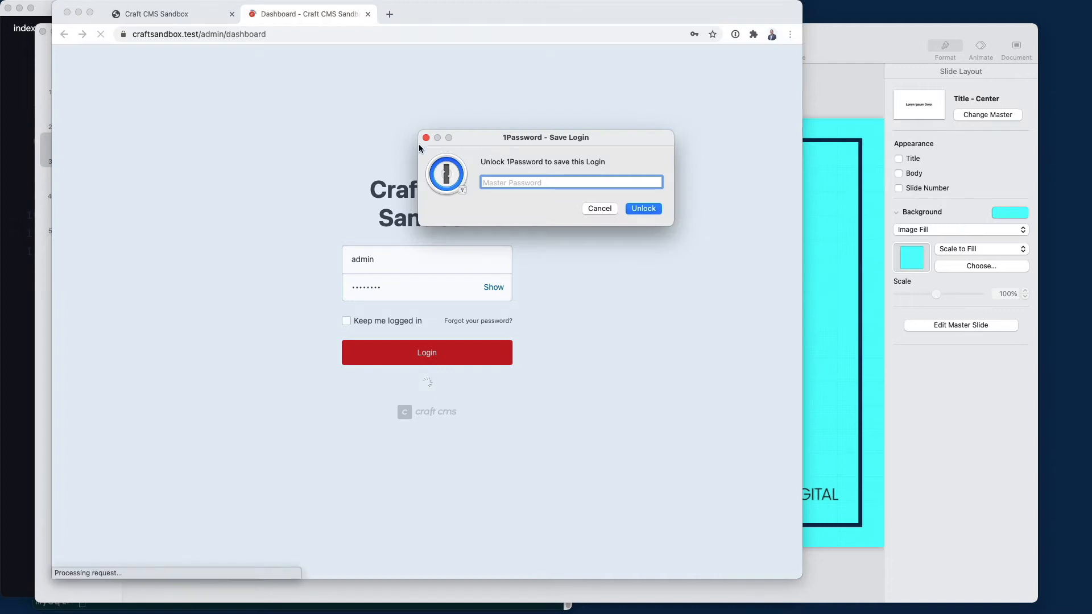
{"action": "left_click", "coordinate": [592, 209]}
Tick the homepage checkbox on the Home - Single section and save it
{"action": "left_click", "coordinate": [69, 204]}
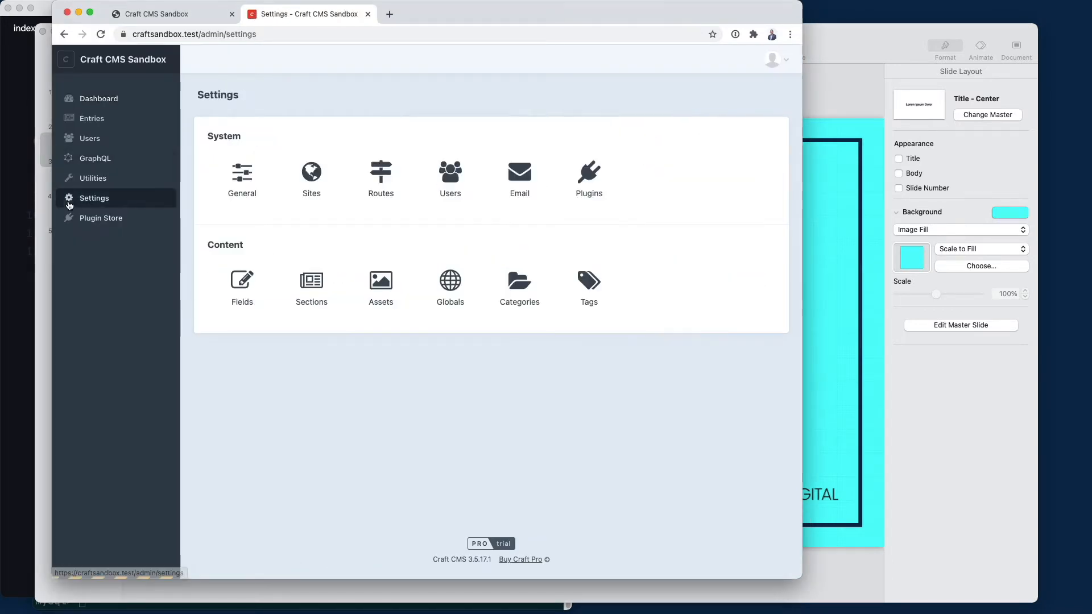
{"action": "left_click", "coordinate": [298, 287]}
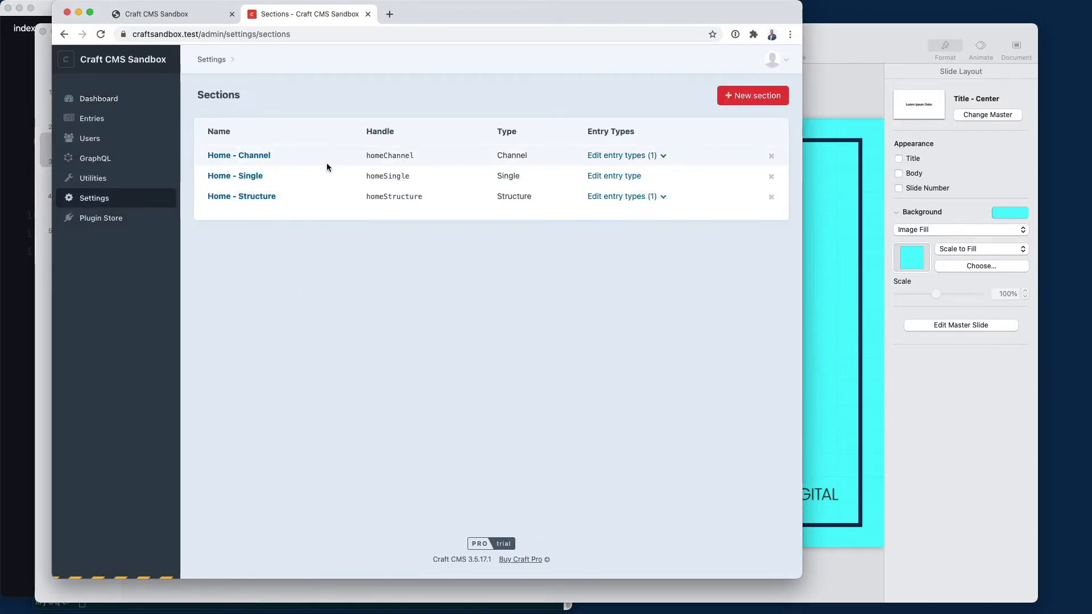
{"action": "left_click", "coordinate": [228, 176]}
{"action": "scroll", "coordinate": [315, 227], "scroll_direction": "down", "scroll_amount": 1}
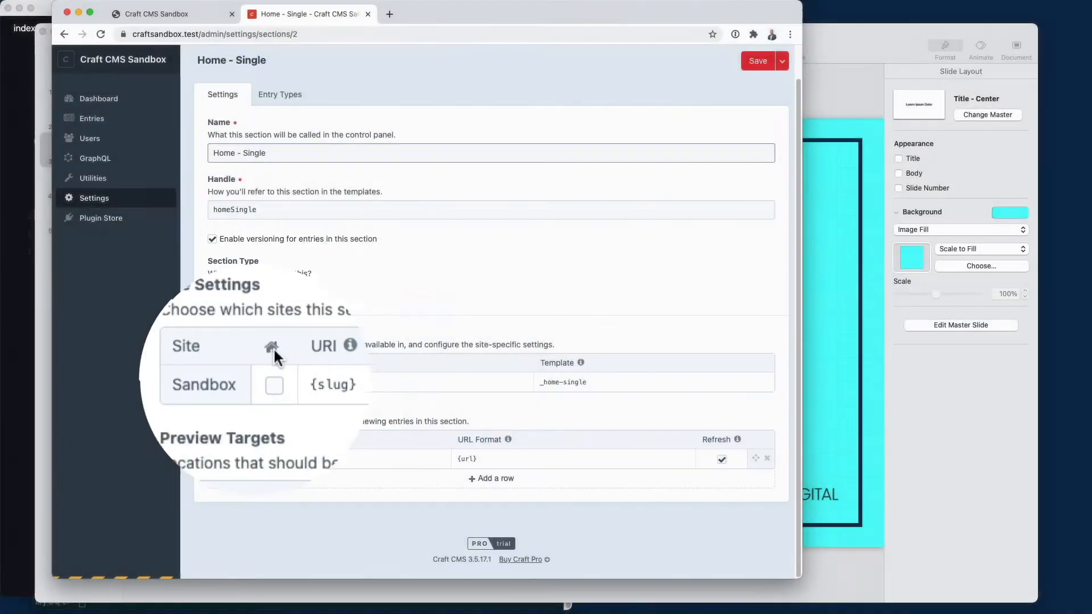
{"action": "left_click", "coordinate": [265, 383]}
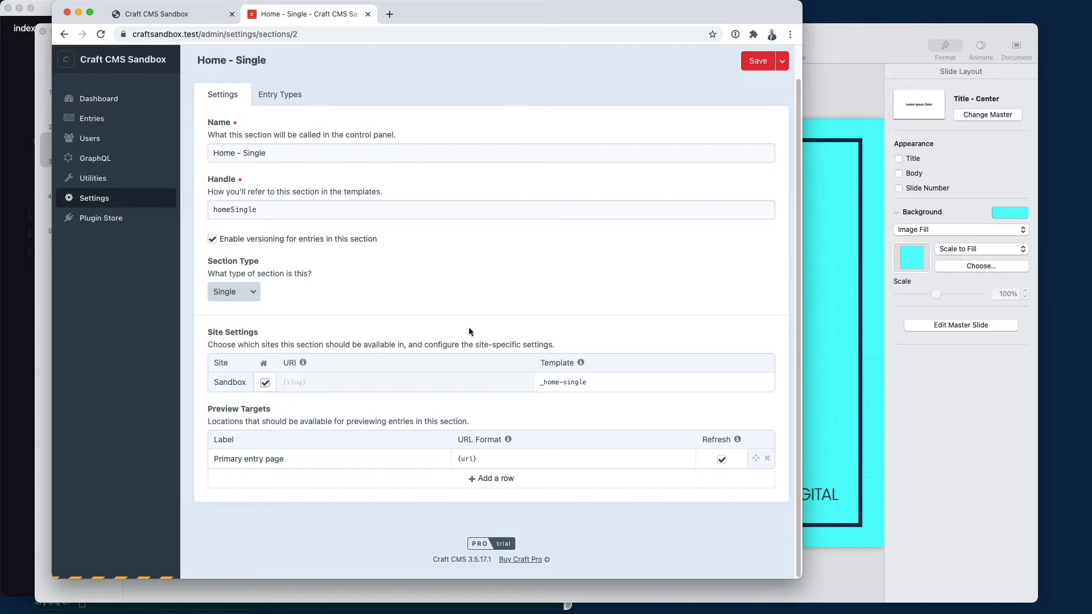
{"action": "left_click", "coordinate": [758, 73]}
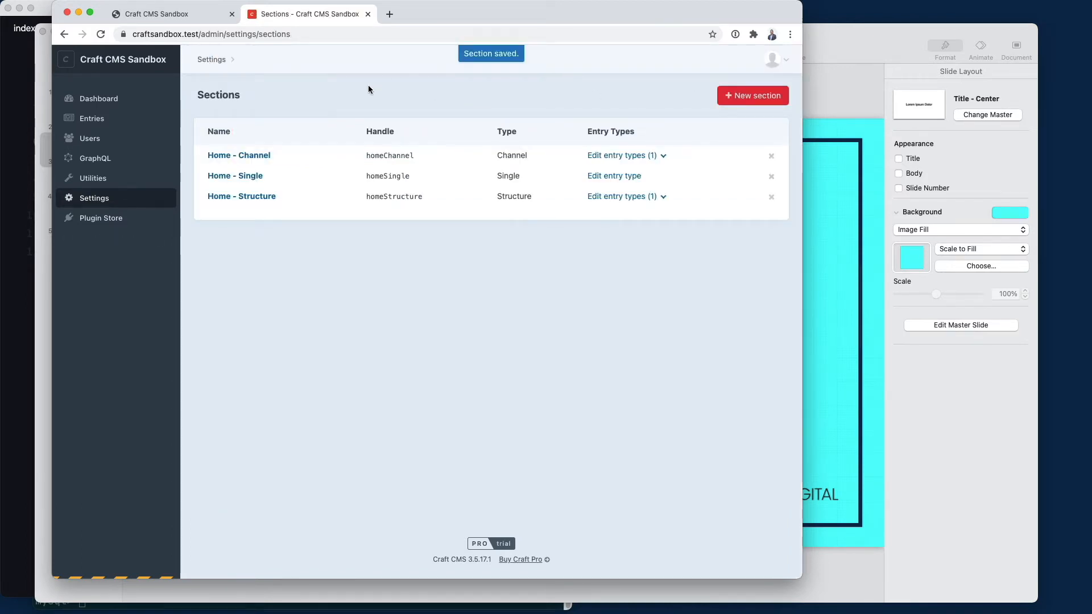
Reopen the Home - Single section settings, then move to the mysql terminal
{"action": "left_click", "coordinate": [245, 176]}
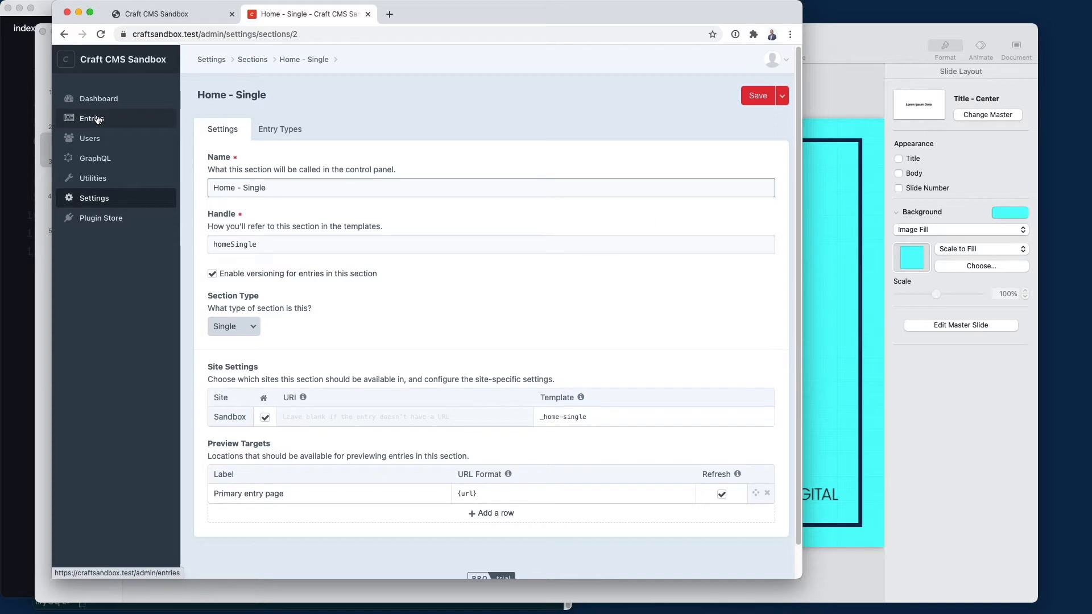
{"action": "key", "text": "super+Tab"}
{"action": "key", "text": "Tab"}
{"action": "key", "text": "Tab"}
{"action": "key", "text": "shift+Tab"}
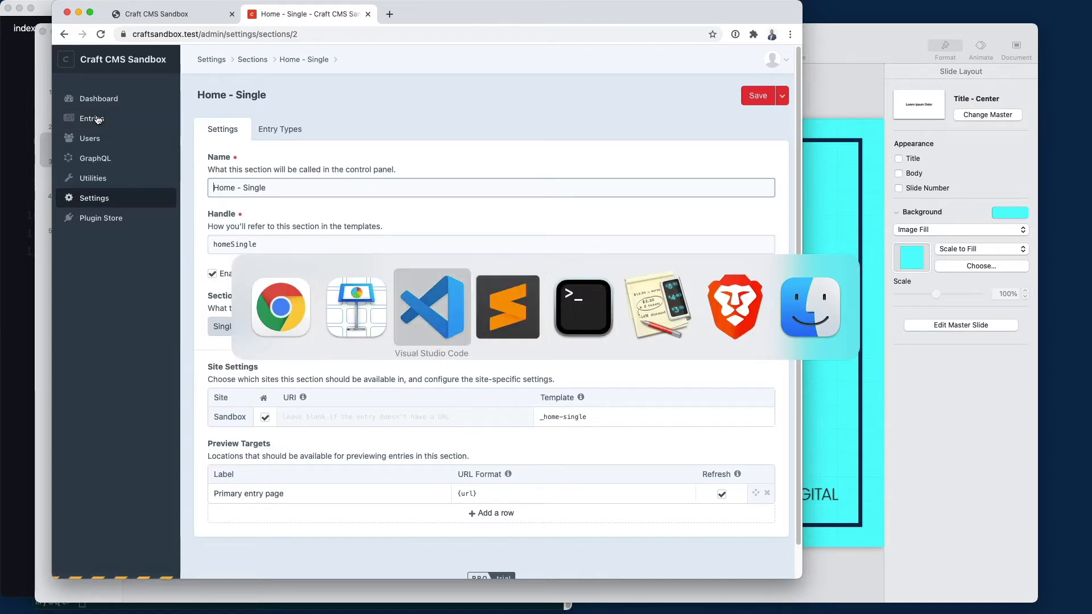
{"action": "key", "text": "Tab"}
{"action": "key", "text": "Tab"}
Rerun select * from sections_sites \G to confirm section 2 has uriFormat __home__ and template _home-single
{"action": "key", "text": "Up"}
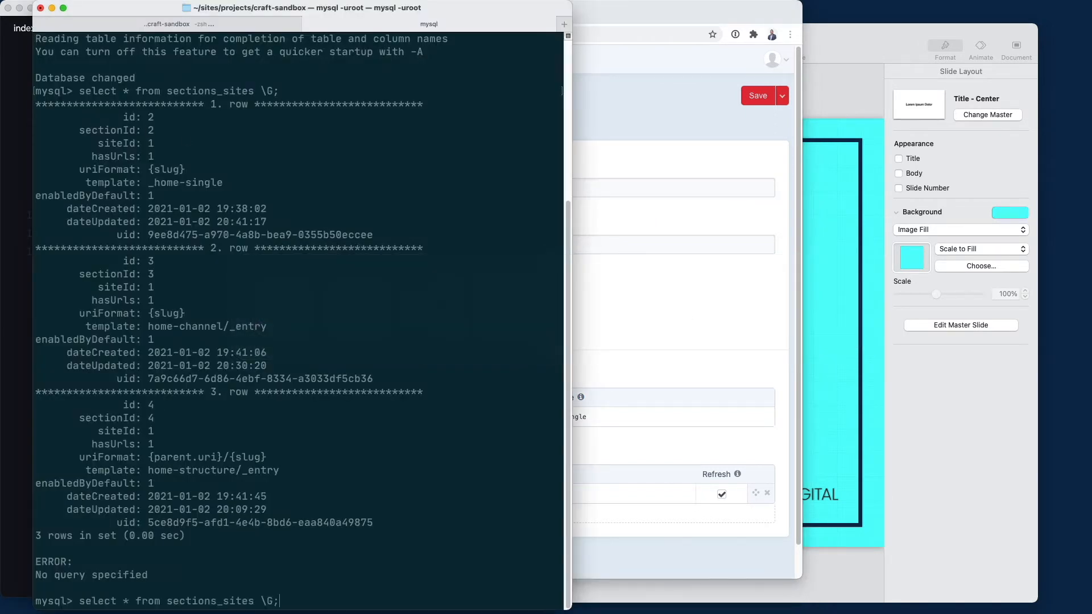
{"action": "key", "text": "Return"}
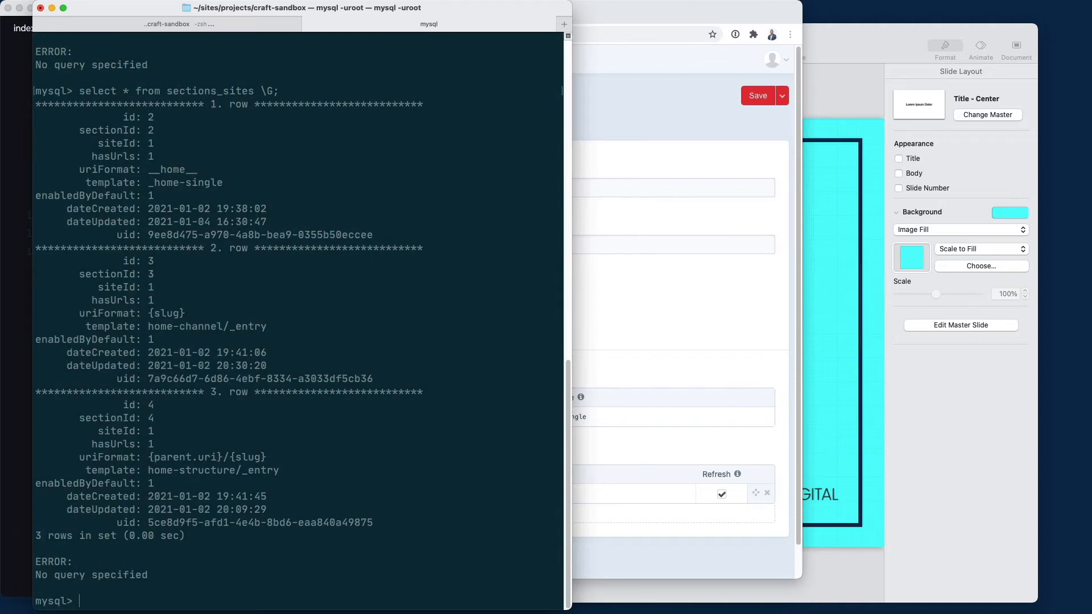
{"action": "key", "text": "super+Tab"}
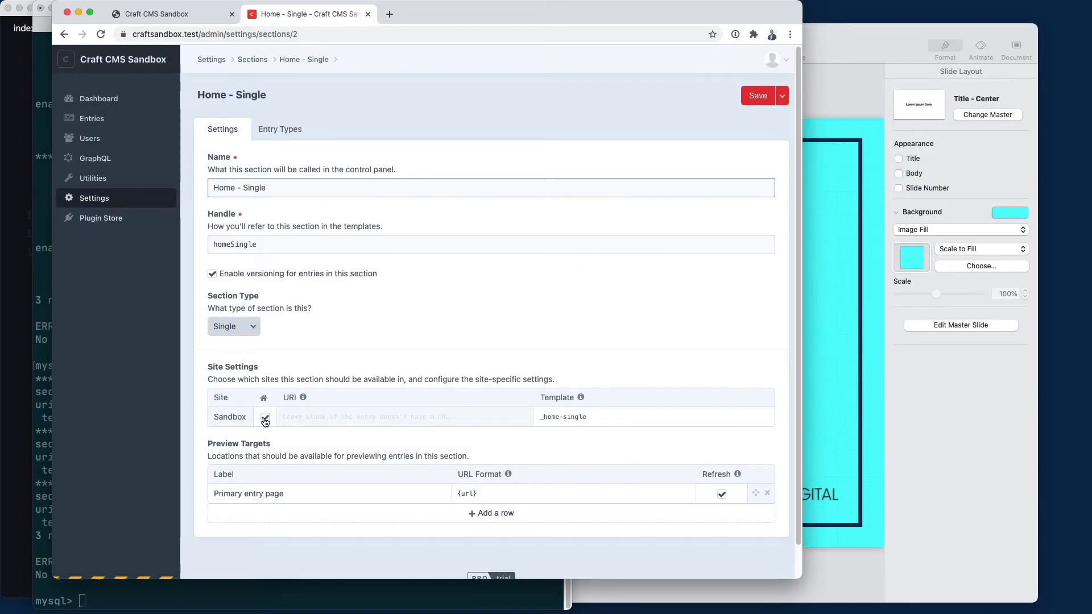
{"action": "left_click", "coordinate": [141, 594]}
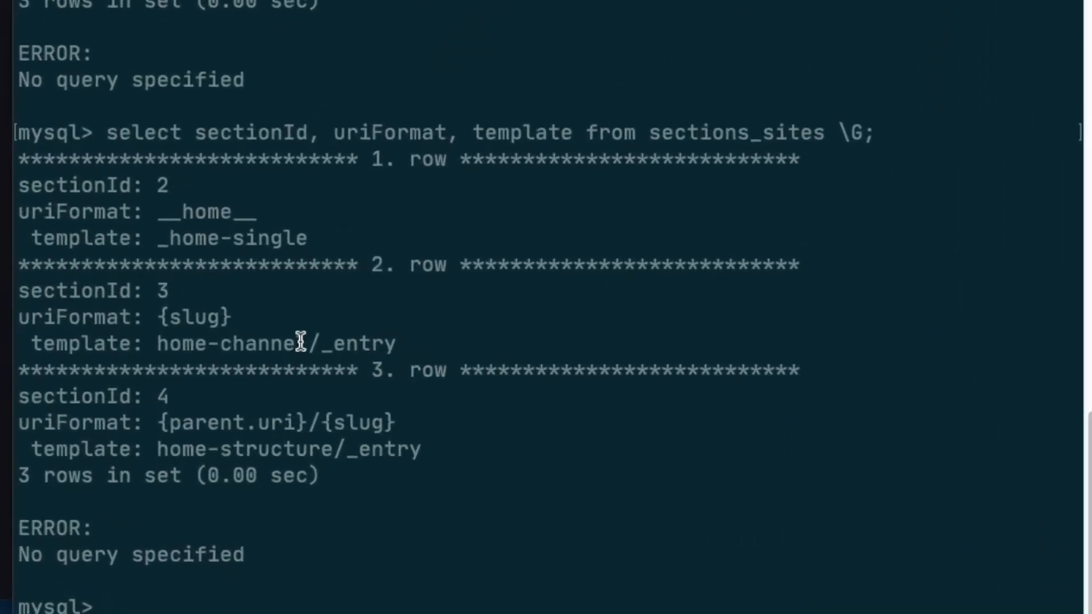
{"action": "key", "text": "super+Tab"}
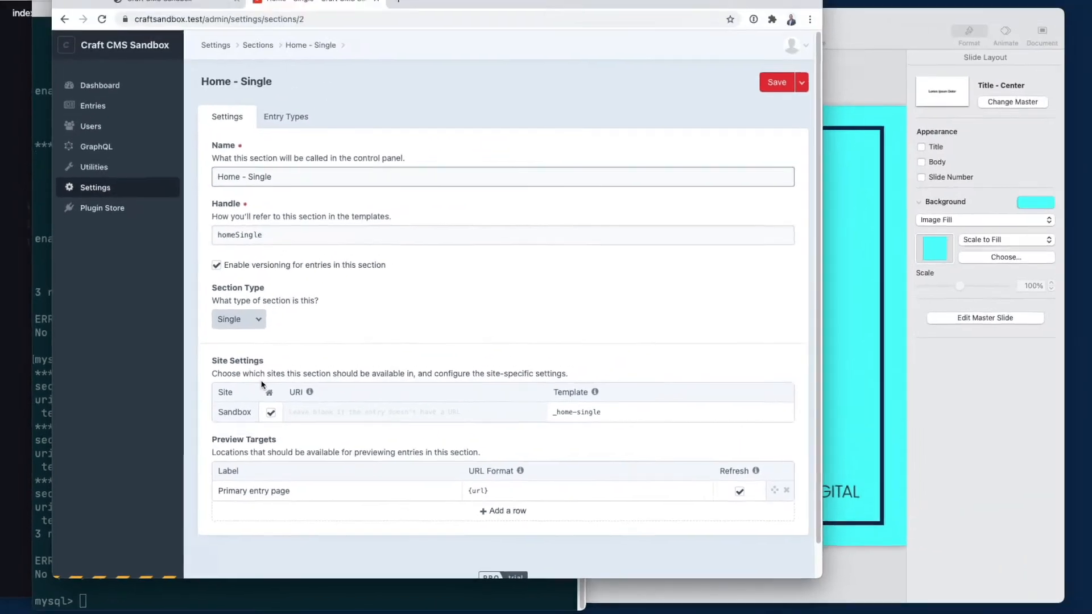
{"action": "left_click", "coordinate": [229, 581]}
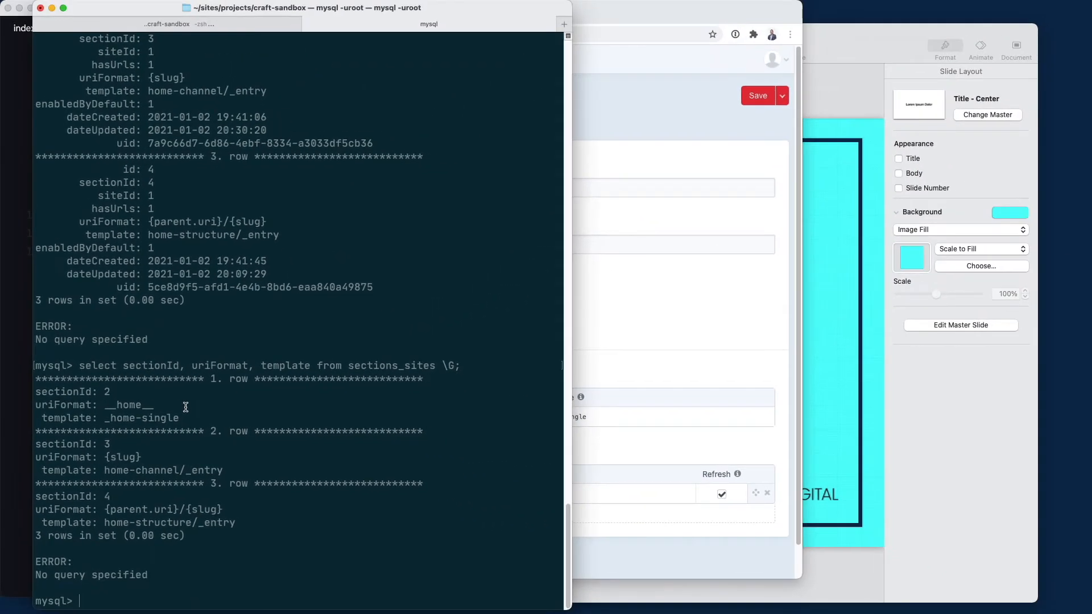
{"action": "key", "text": "super+Tab"}
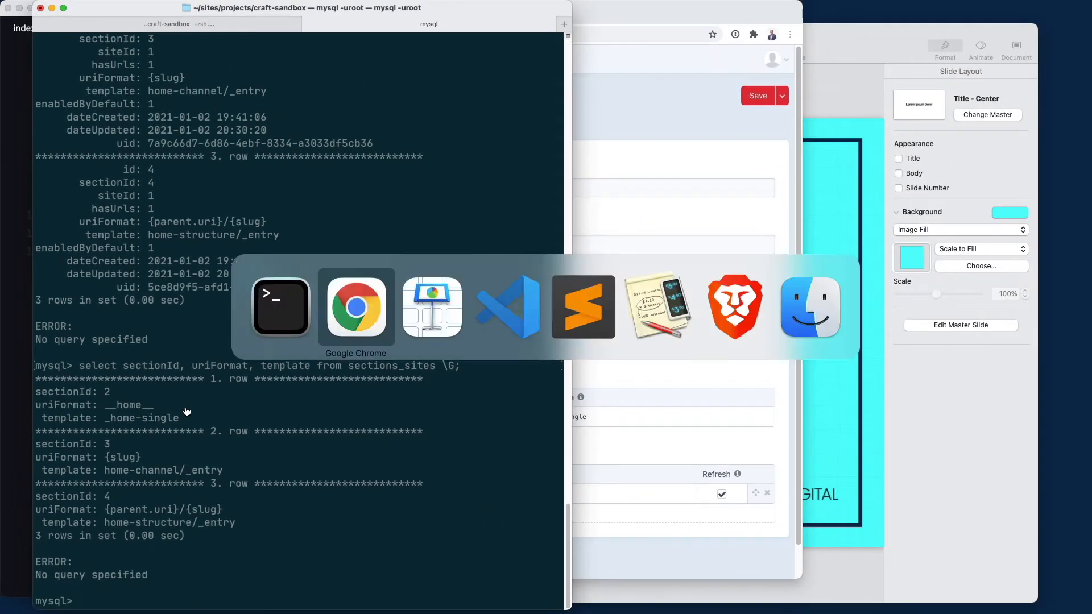
{"action": "key", "text": "super+Tab"}
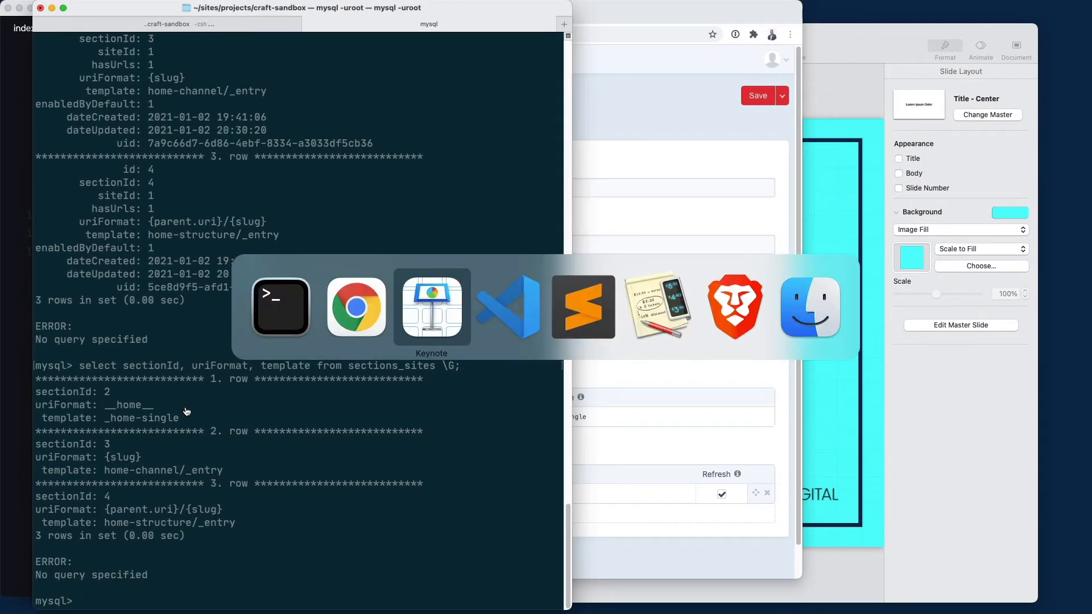
{"action": "key", "text": "super+Tab"}
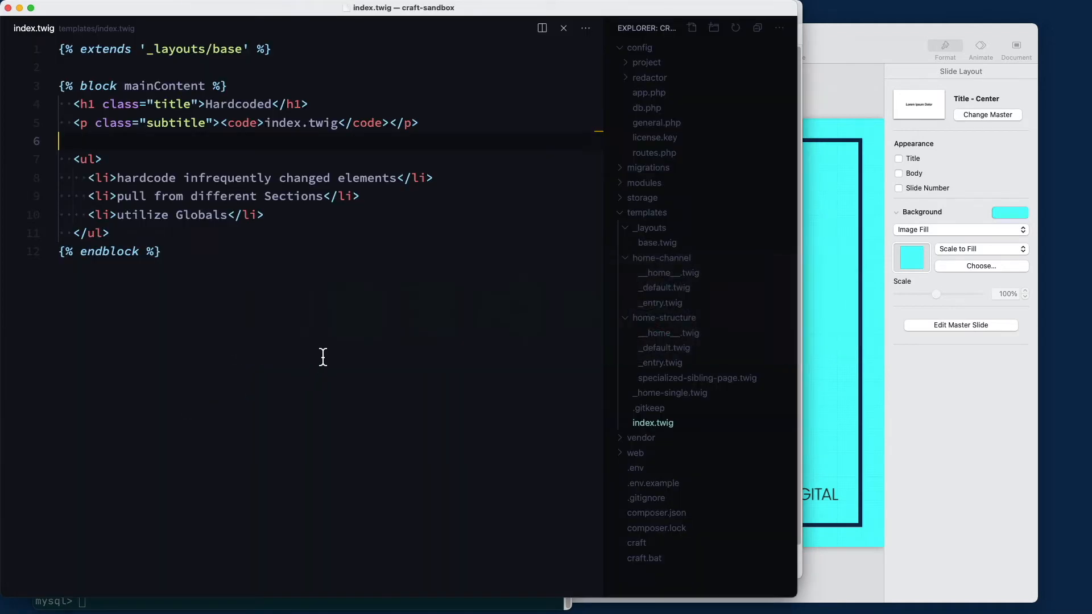
Open Element.php and highlight line 112, where HOMEPAGE_URI is set to '__home__'
{"action": "key", "text": "super+p"}
{"action": "type", "text": "Element"}
{"action": "key", "text": "Return"}
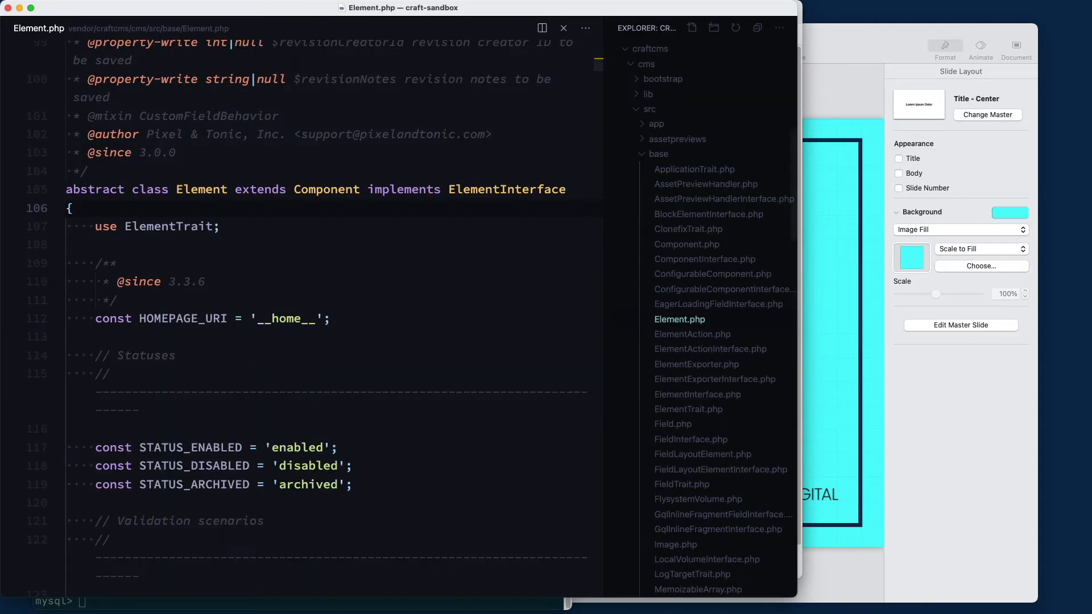
{"action": "left_click", "coordinate": [200, 371]}
{"action": "scroll", "coordinate": [253, 345], "scroll_direction": "down", "scroll_amount": 2}
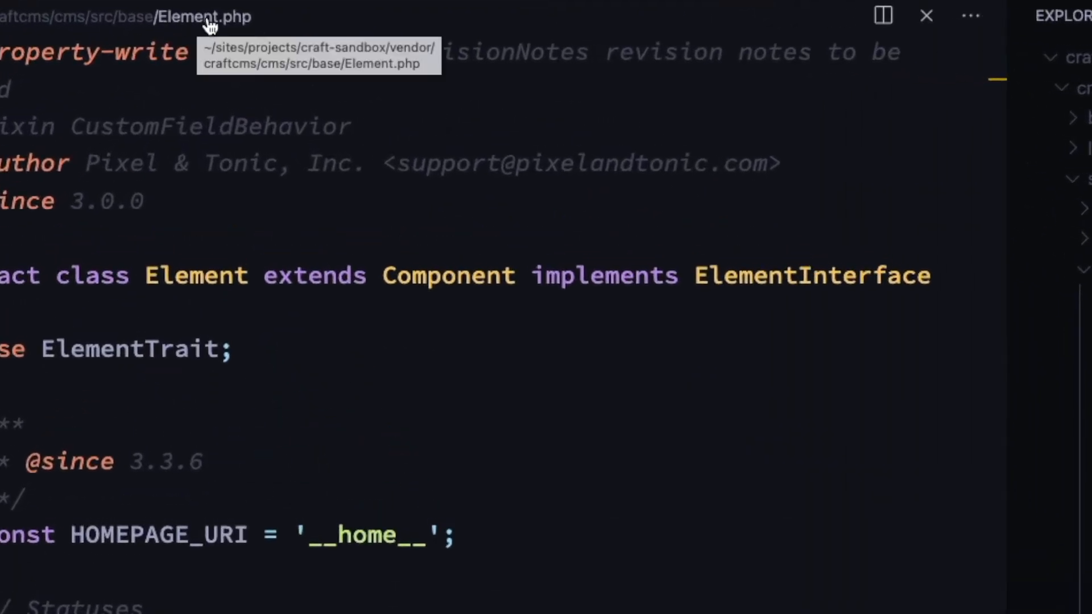
{"action": "triple_click", "coordinate": [464, 535]}
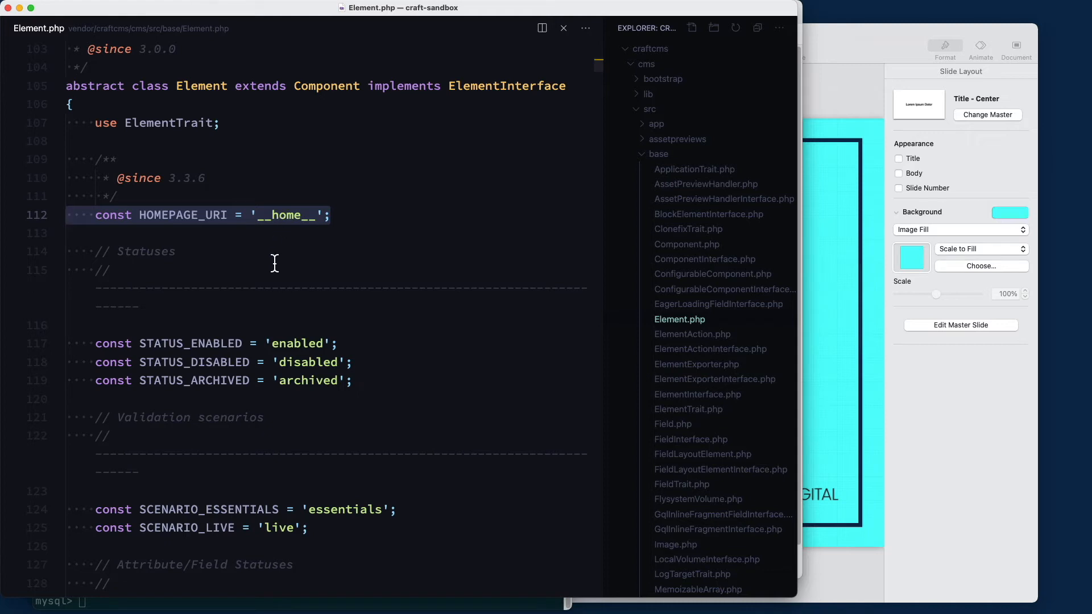
{"action": "scroll", "coordinate": [273, 265], "scroll_direction": "up", "scroll_amount": 5}
{"action": "scroll", "coordinate": [273, 270], "scroll_direction": "down", "scroll_amount": 5}
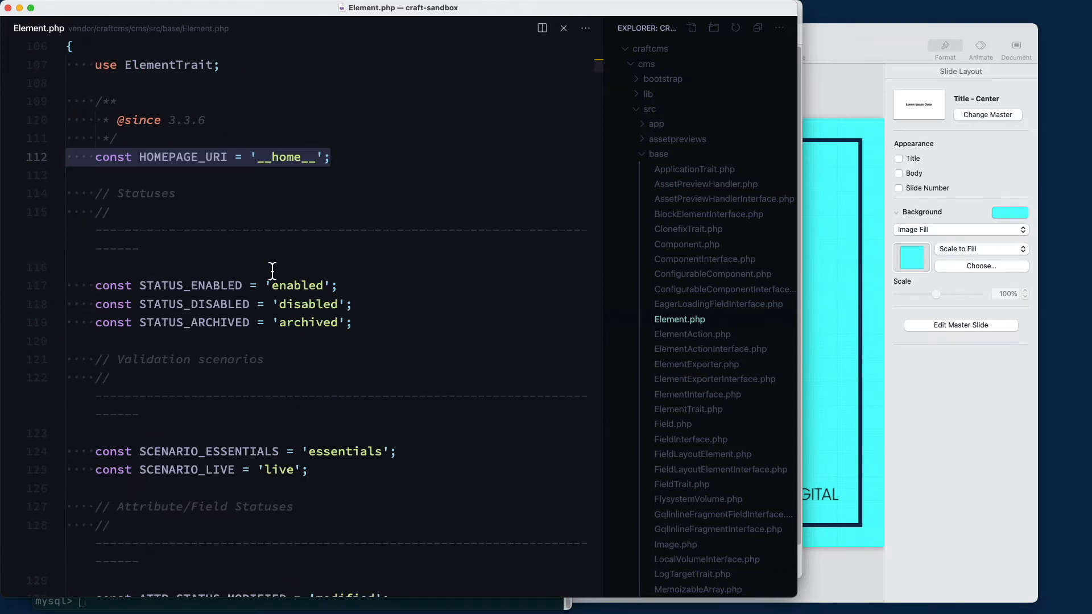
{"action": "key", "text": "super+Tab"}
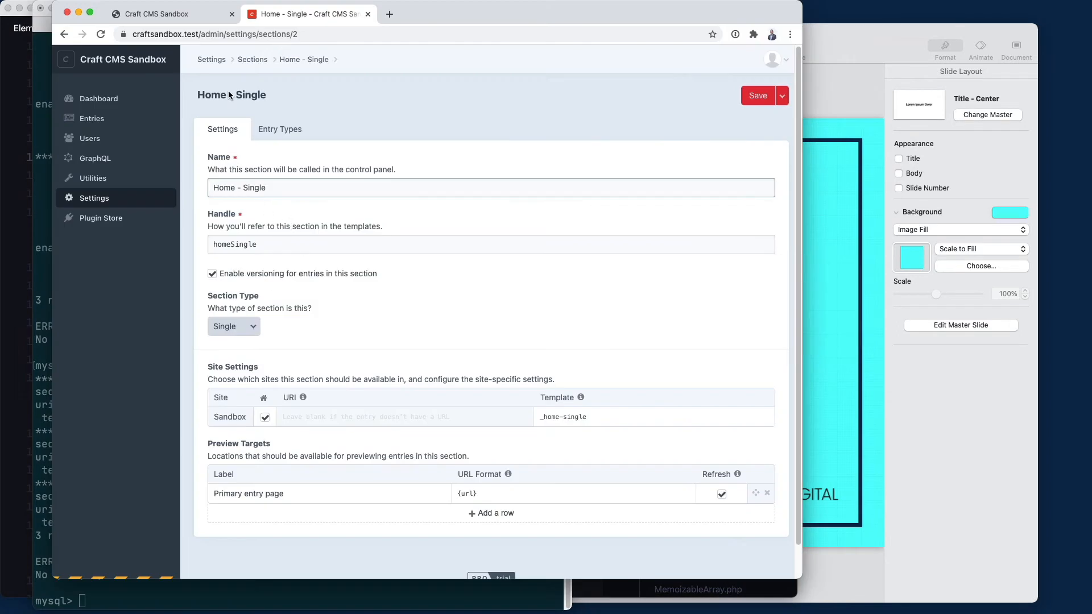
Reload the front-end homepage to see it currently showing Home - Single
{"action": "left_click", "coordinate": [197, 19]}
{"action": "key", "text": "super+r"}
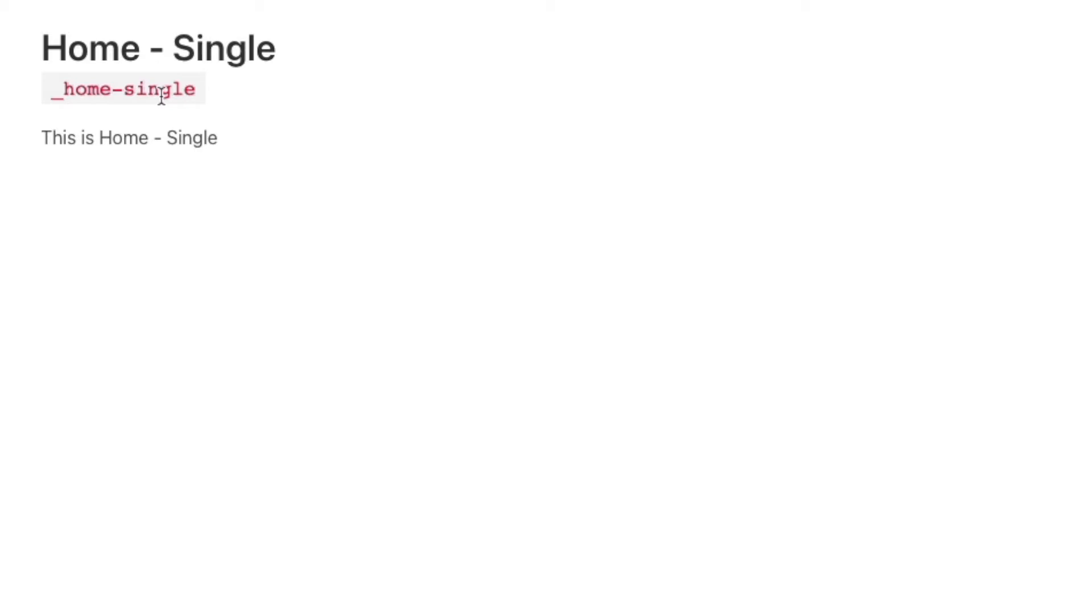
{"action": "left_click", "coordinate": [318, 7]}
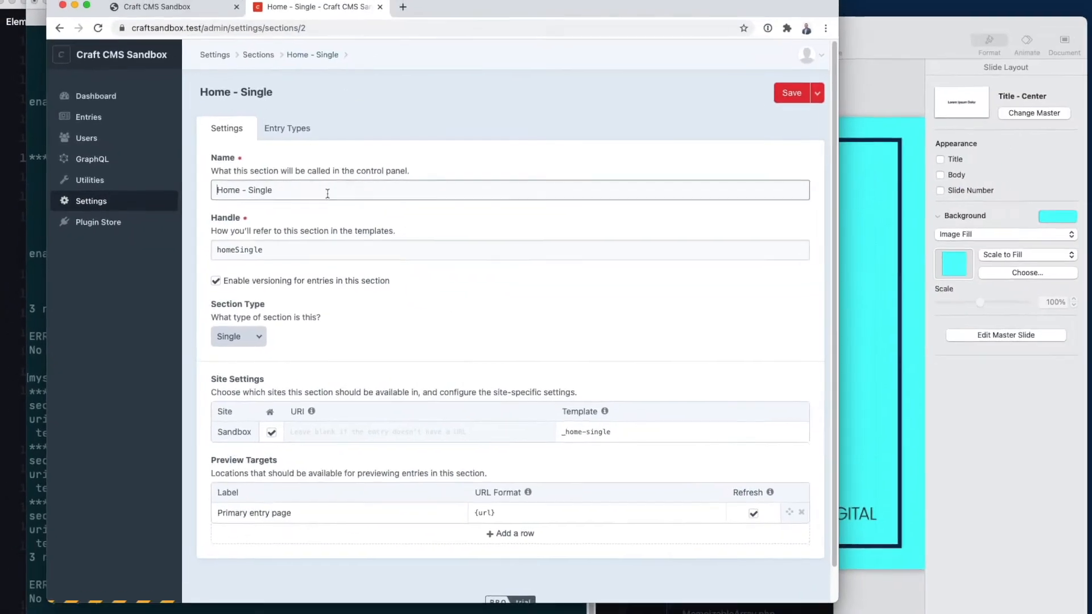
Inspect the Home - Single entry under Entries > Singles, then return to the singles list
{"action": "left_click", "coordinate": [88, 117]}
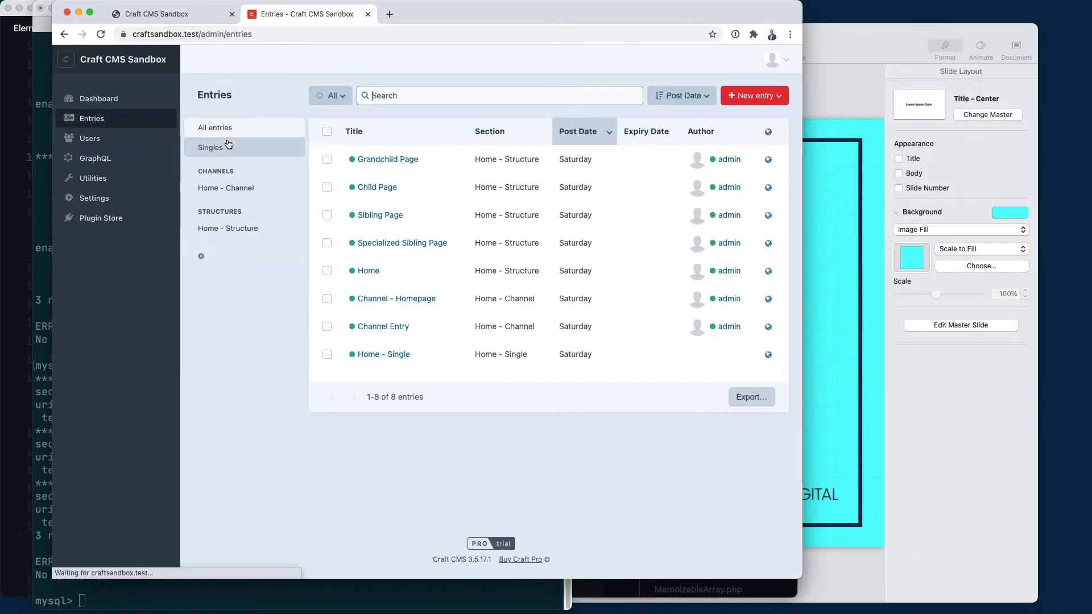
{"action": "left_click", "coordinate": [221, 149]}
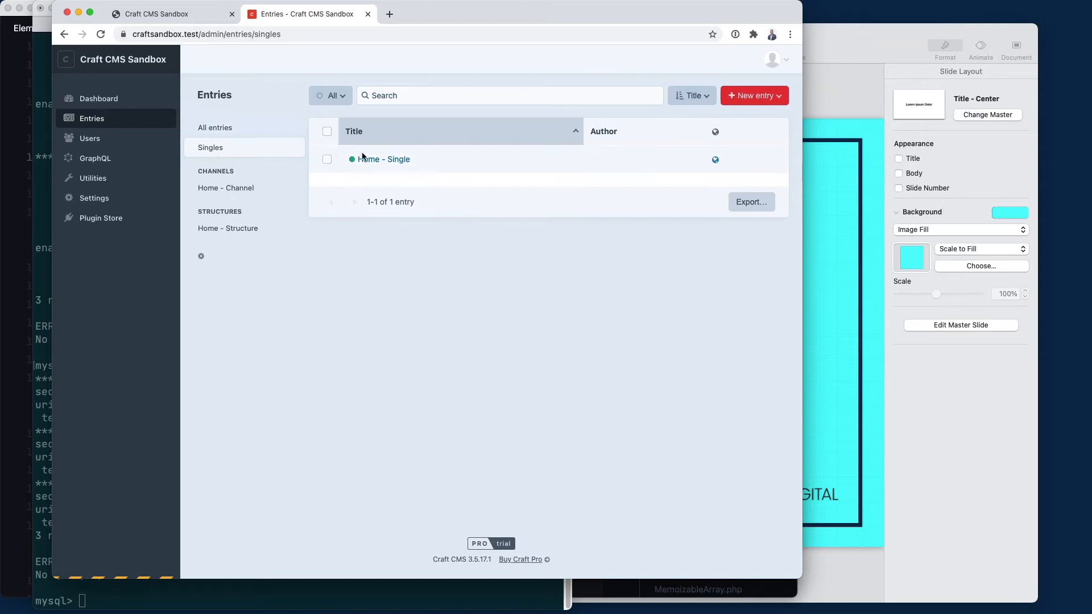
{"action": "left_click", "coordinate": [386, 160]}
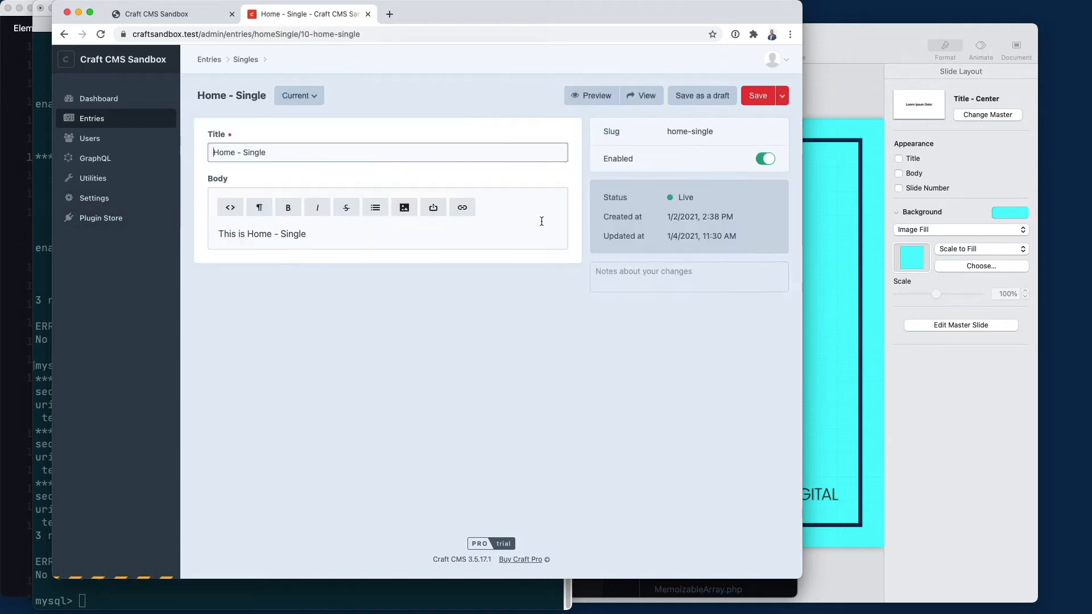
{"action": "left_click", "coordinate": [99, 121]}
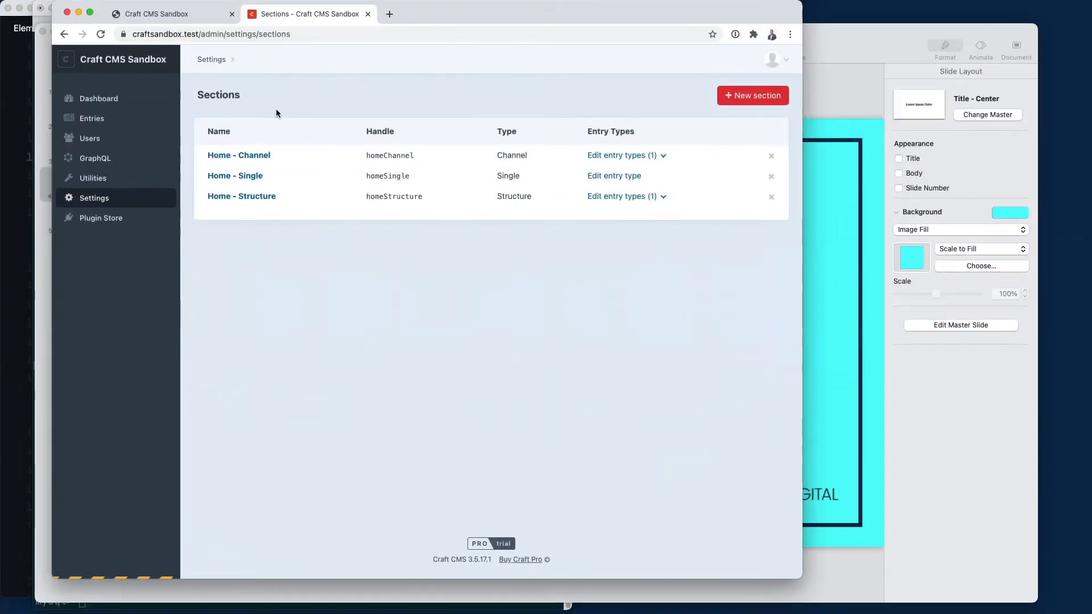
Look over the five nested Home - Structure entries down to Grandchild Page
{"action": "left_click", "coordinate": [96, 130]}
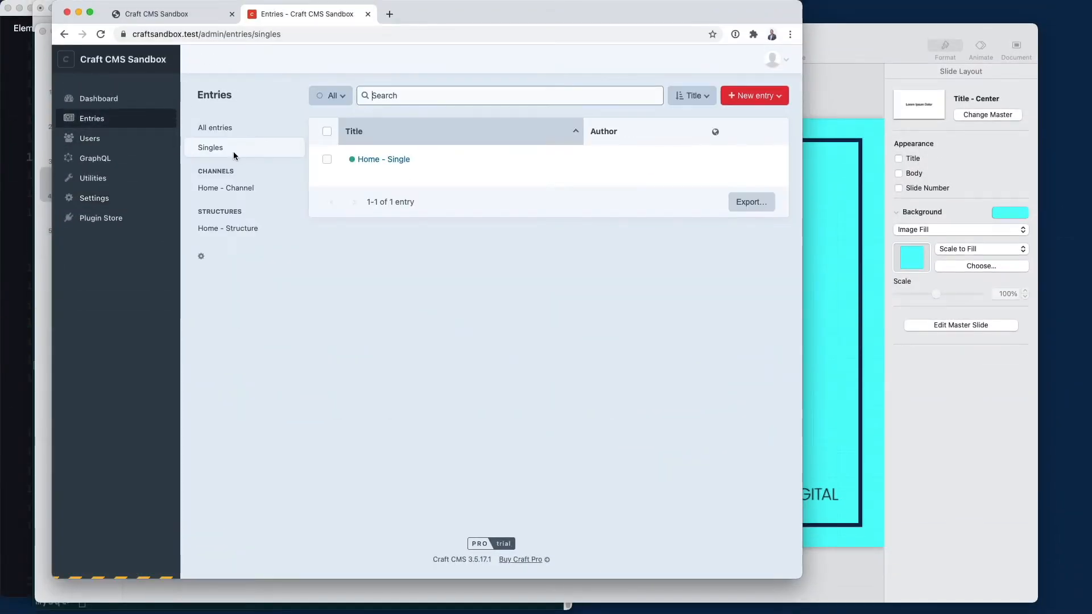
{"action": "left_click", "coordinate": [242, 227]}
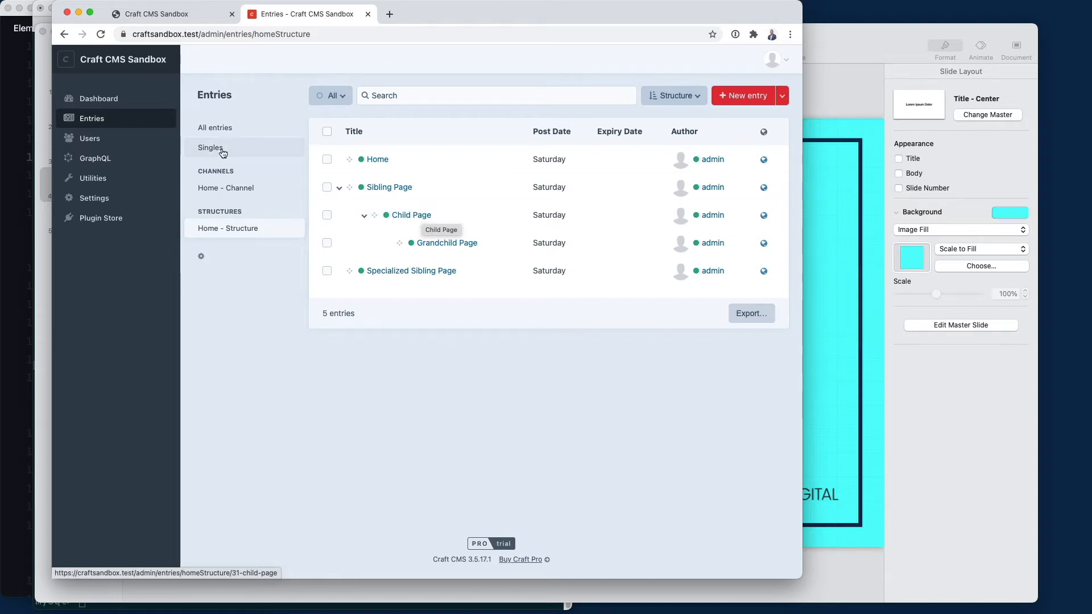
{"action": "left_click", "coordinate": [239, 156]}
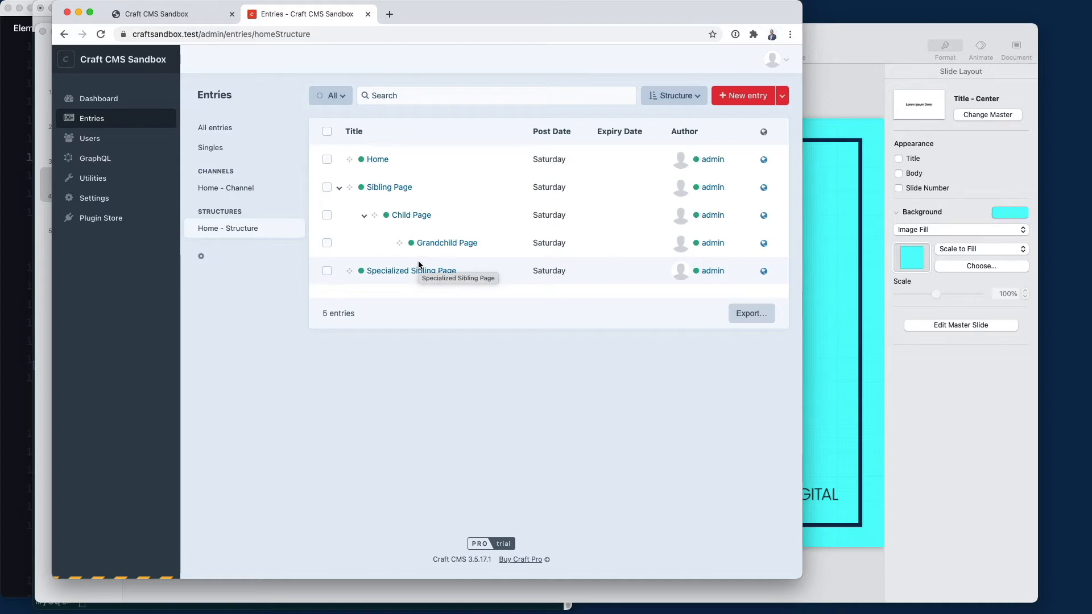
{"action": "left_click", "coordinate": [89, 198]}
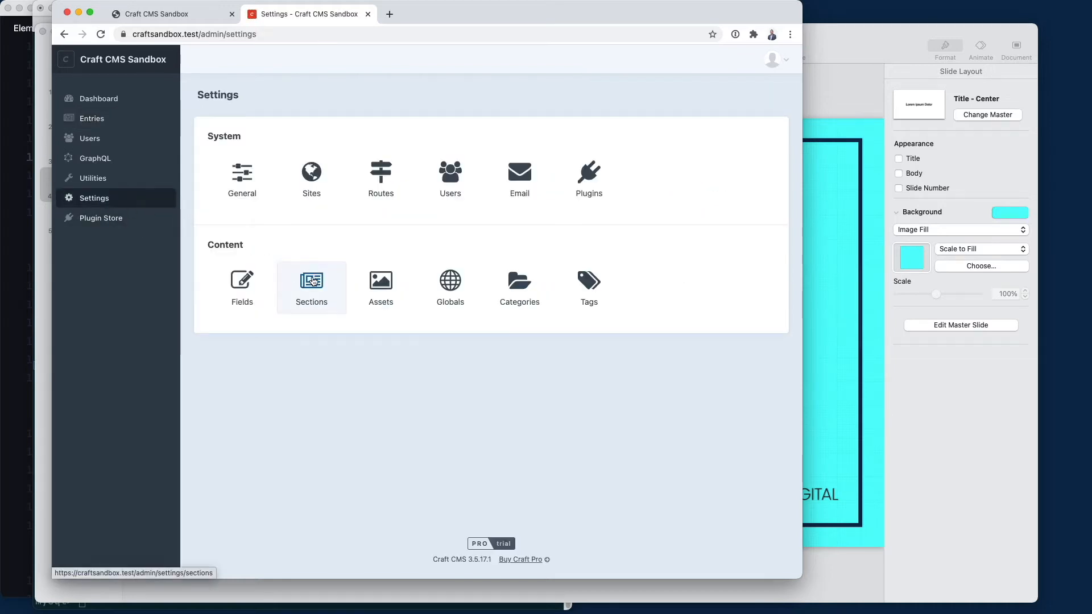
Inspect Home - Structure's {parent.uri}/{slug} URI format and home-structure/_entry template, then return to its entries
{"action": "left_click", "coordinate": [312, 281]}
{"action": "left_click", "coordinate": [242, 196]}
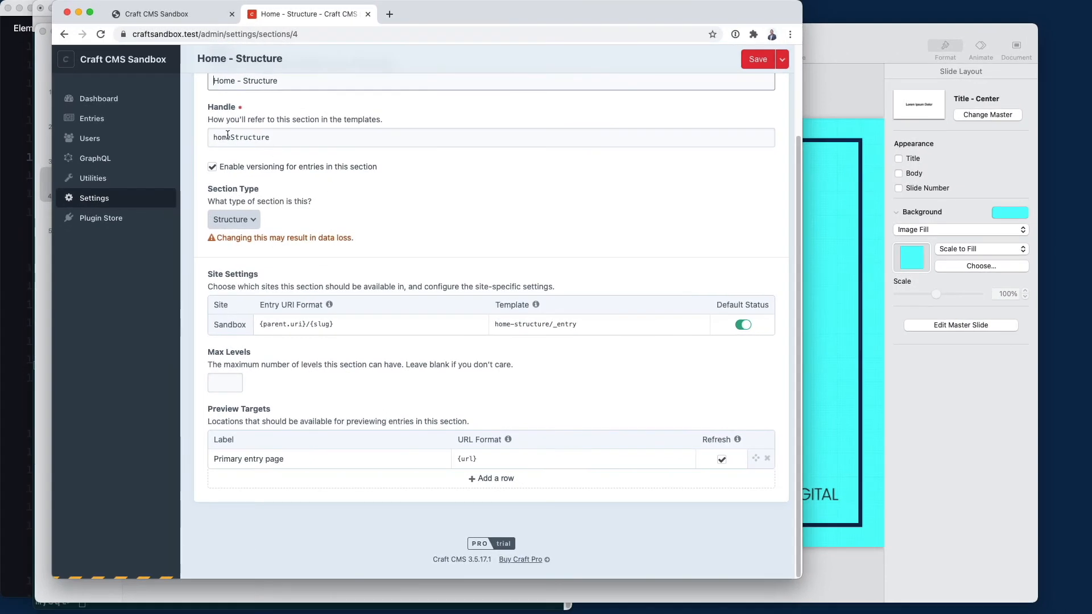
{"action": "left_click", "coordinate": [92, 121]}
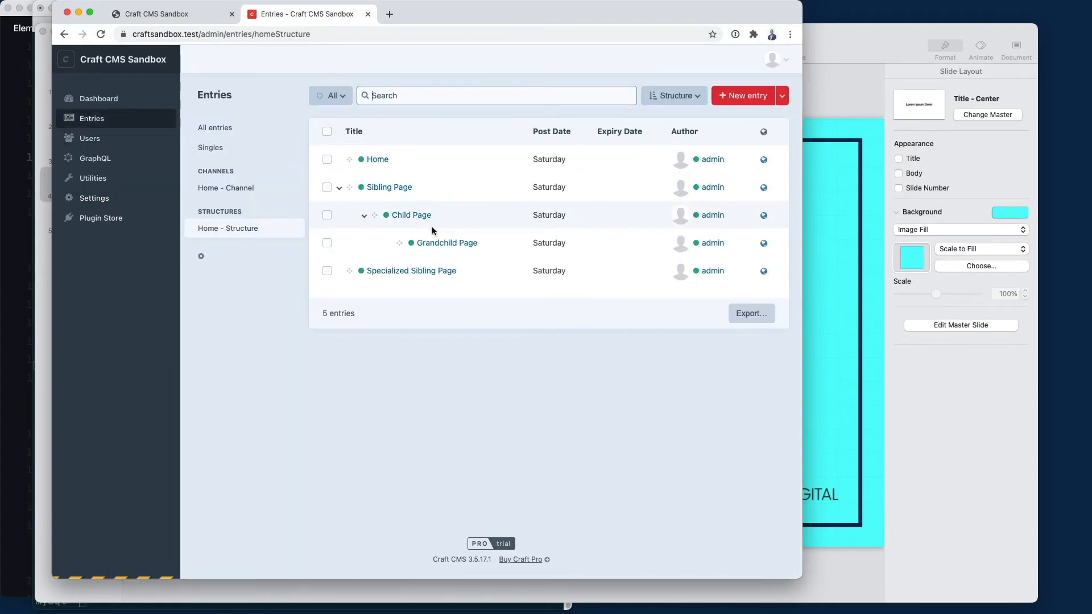
Save the Home entry with slug __home__ and reload the front end to see it rendered
{"action": "left_click", "coordinate": [382, 165]}
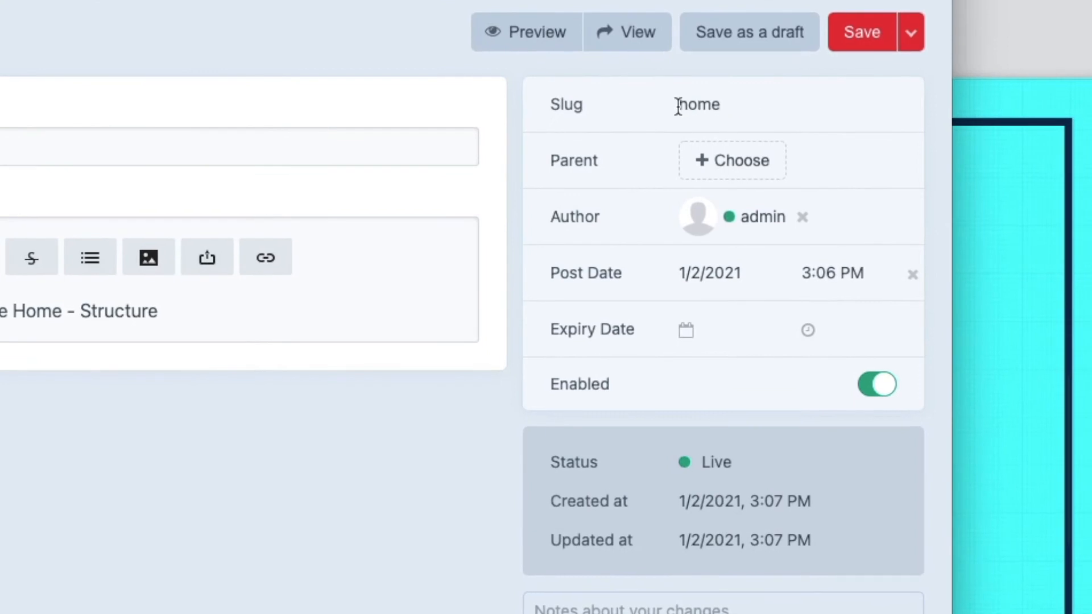
{"action": "left_click", "coordinate": [678, 106]}
{"action": "type", "text": "__home__"}
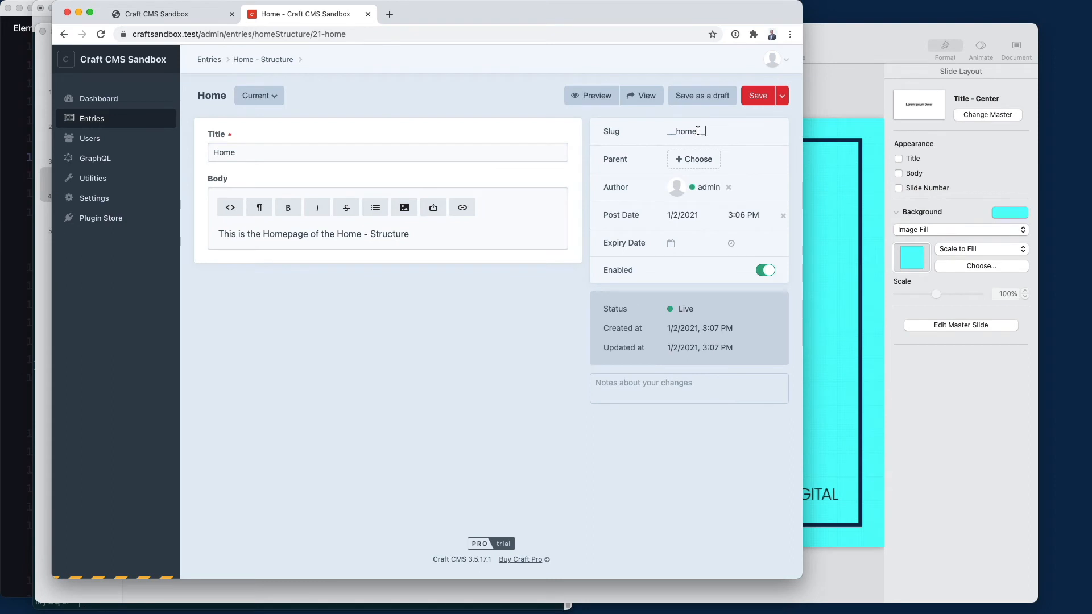
{"action": "left_click", "coordinate": [753, 99]}
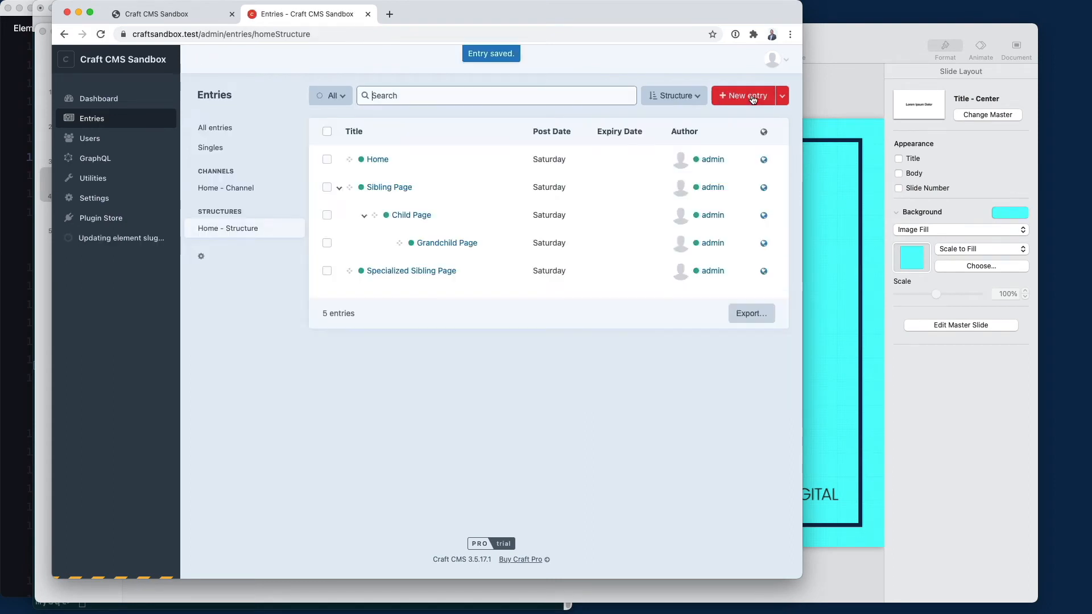
{"action": "left_click", "coordinate": [157, 14]}
{"action": "key", "text": "super+r"}
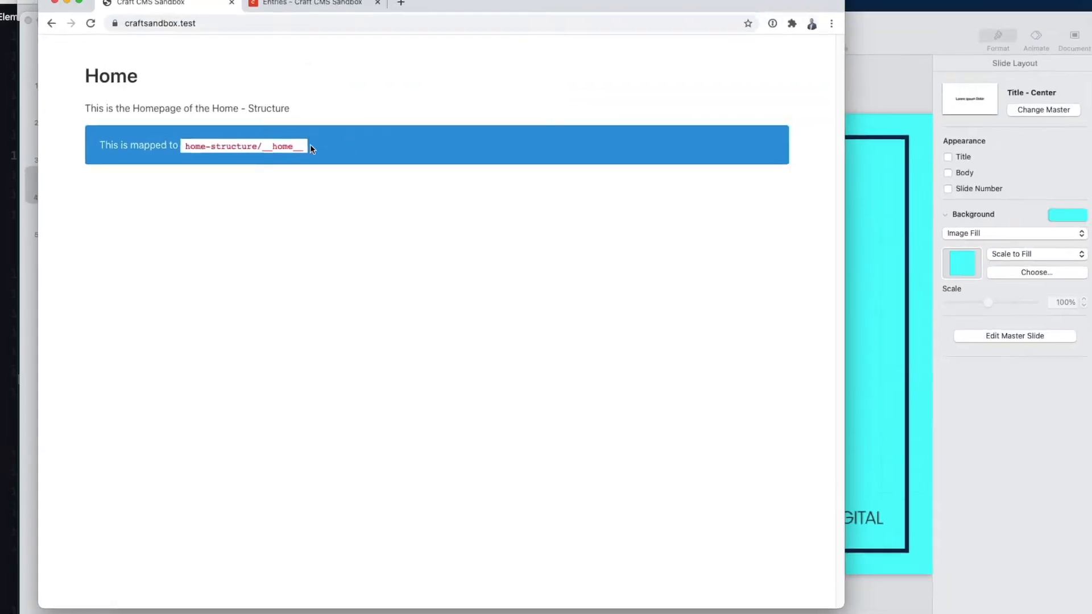
Check Settings > Routes to confirm no custom routes are defined
{"action": "left_click", "coordinate": [307, 18]}
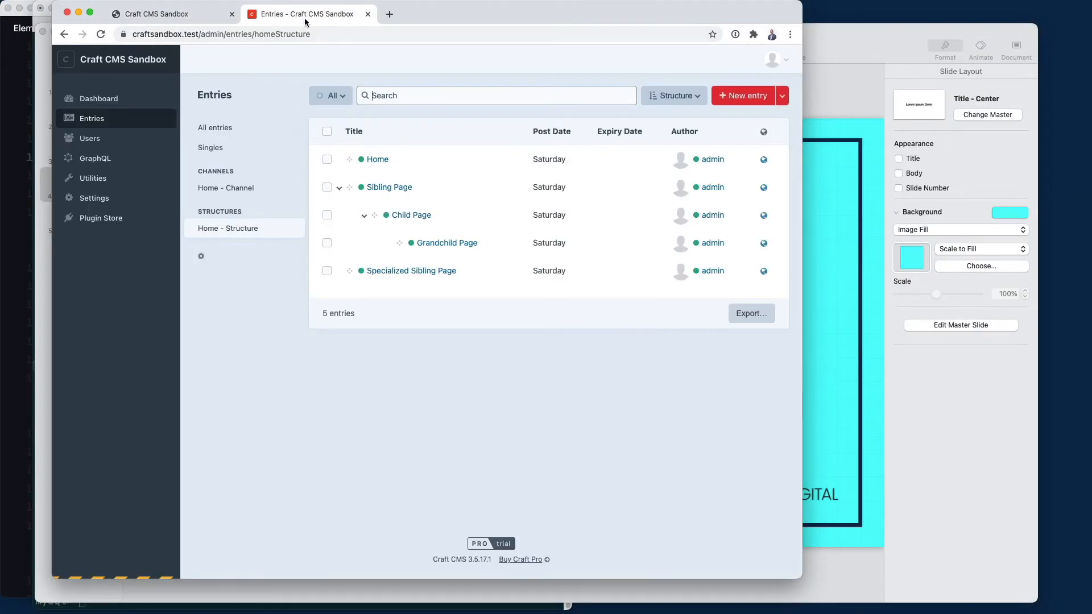
{"action": "left_click", "coordinate": [85, 202]}
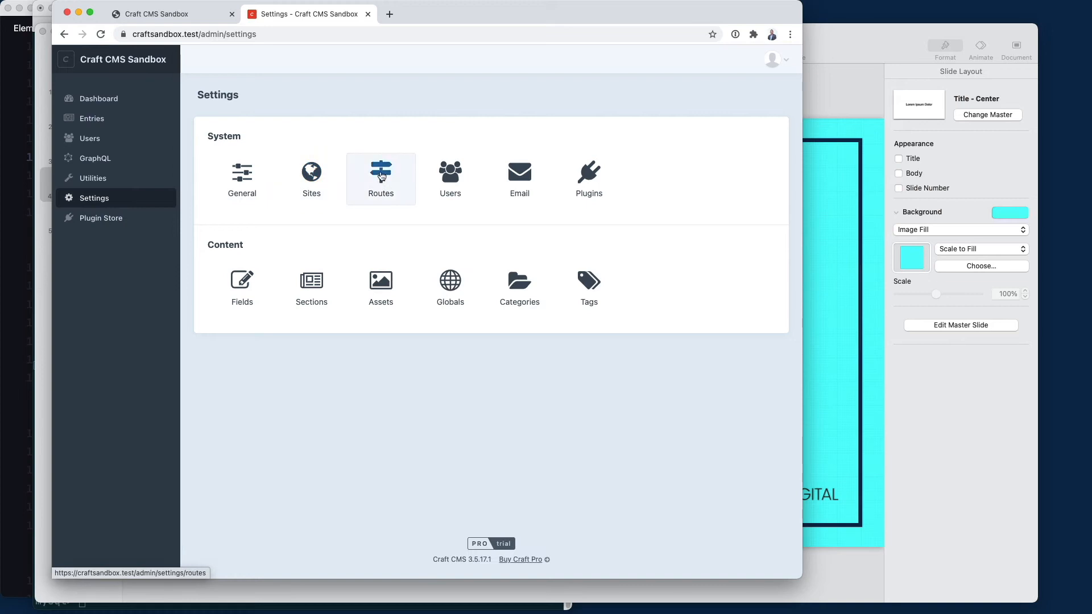
{"action": "left_click", "coordinate": [381, 176]}
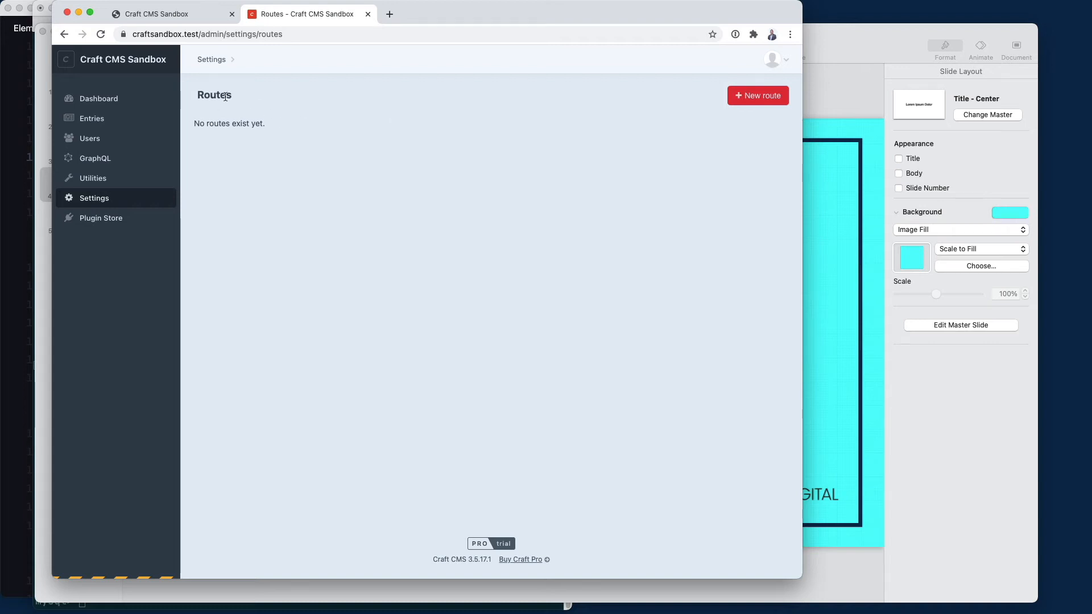
{"action": "left_click", "coordinate": [91, 198]}
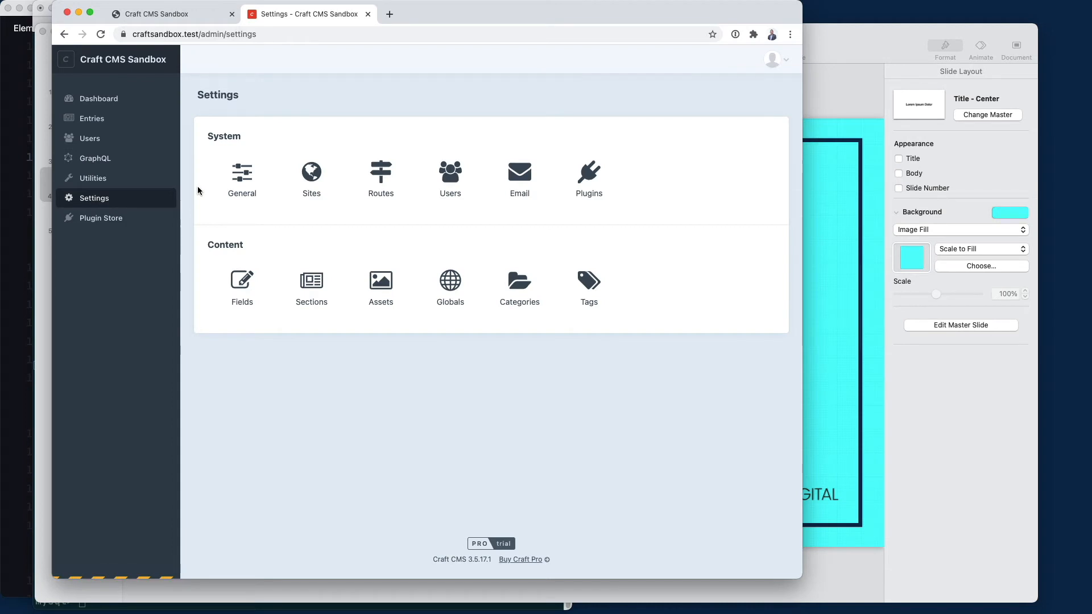
Reopen the Home entry to show its __home__ slug
{"action": "left_click", "coordinate": [99, 118]}
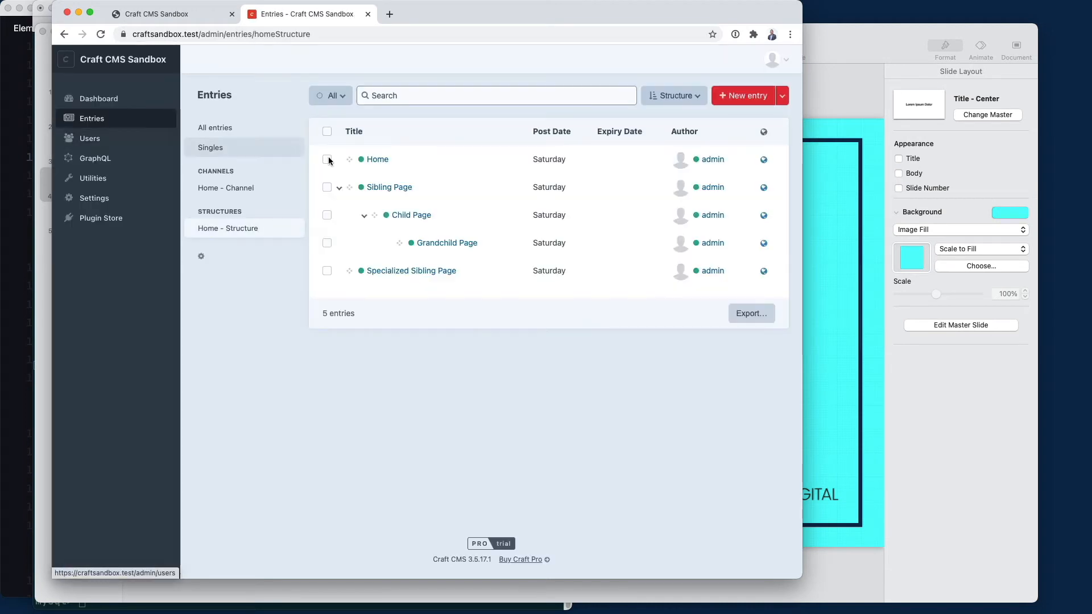
{"action": "left_click", "coordinate": [376, 160]}
{"action": "key", "text": "super+Tab"}
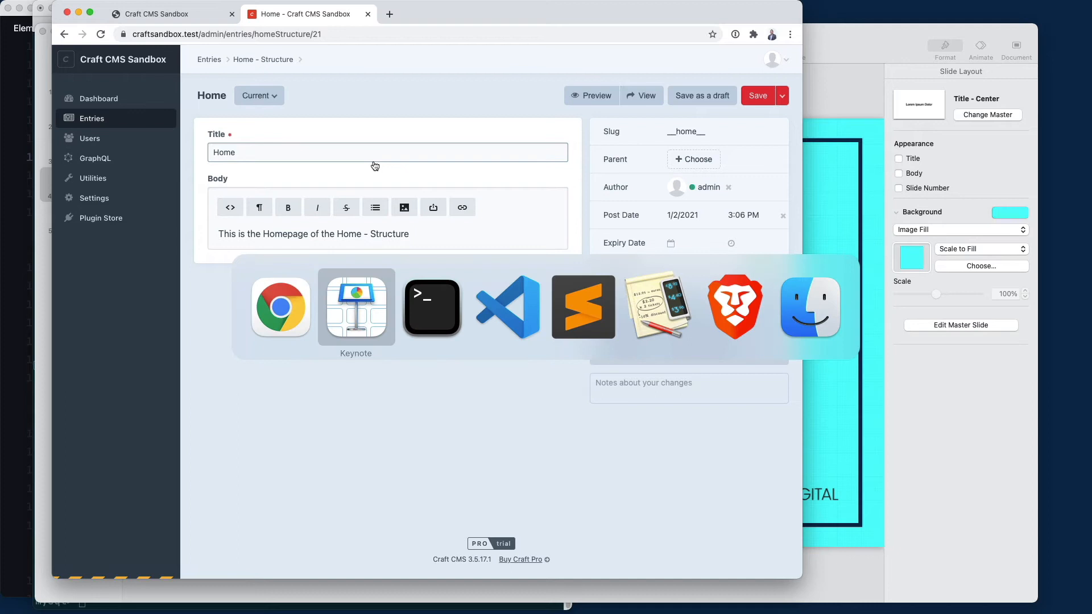
Open home-structure/_entry.twig and highlight its entry.slug path and the line 3 _default fallback
{"action": "key", "text": "super+Tab"}
{"action": "key", "text": "super+Tab"}
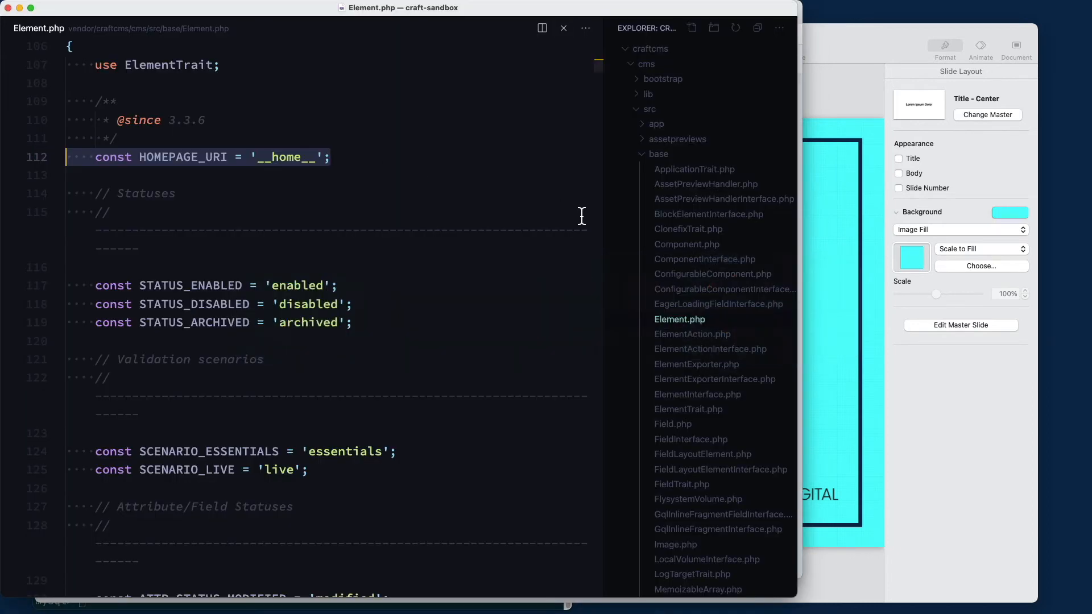
{"action": "scroll", "coordinate": [621, 88], "scroll_direction": "up", "scroll_amount": 6}
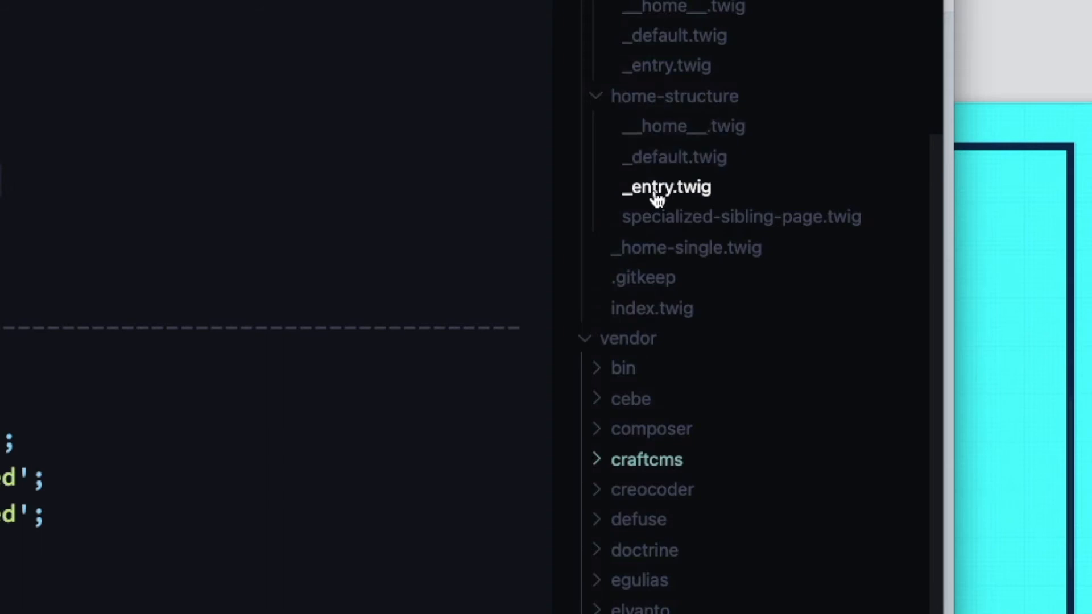
{"action": "left_click", "coordinate": [673, 191]}
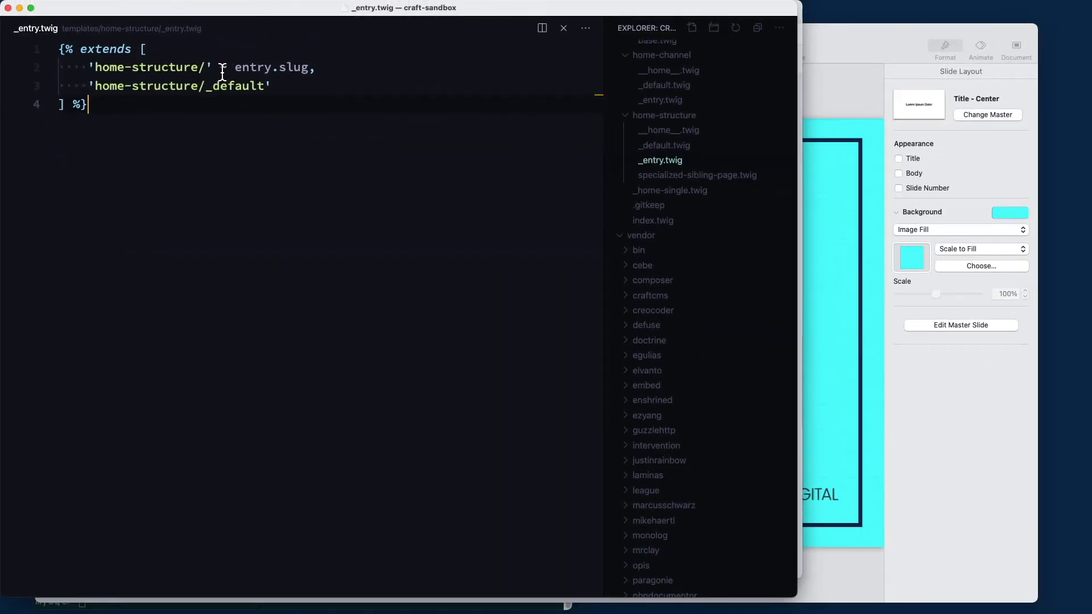
{"action": "left_click_drag", "start_coordinate": [222, 72], "coordinate": [312, 70]}
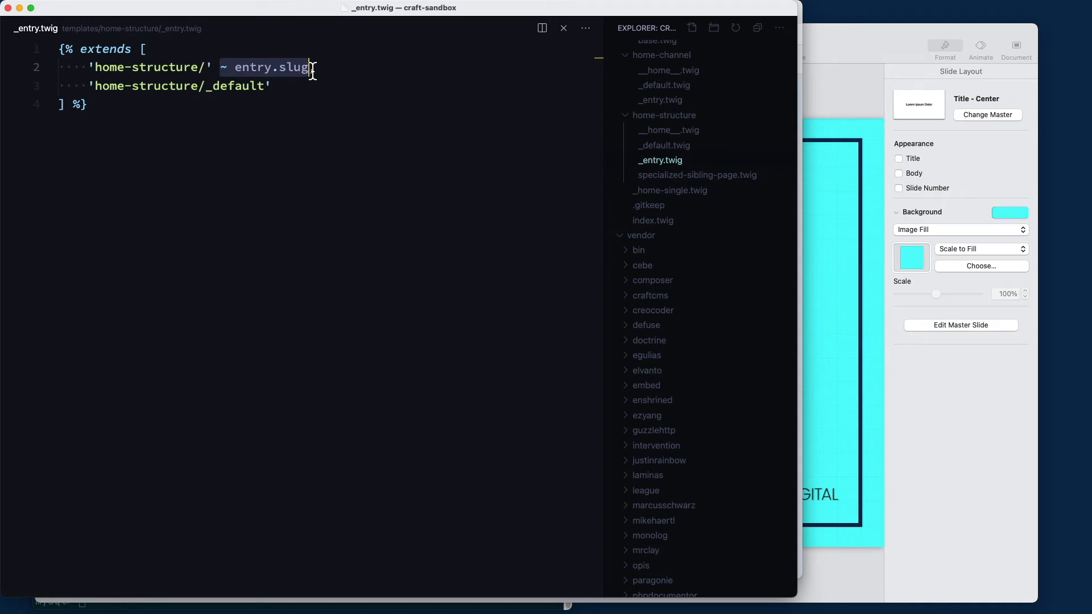
{"action": "left_click_drag", "start_coordinate": [275, 87], "coordinate": [95, 95]}
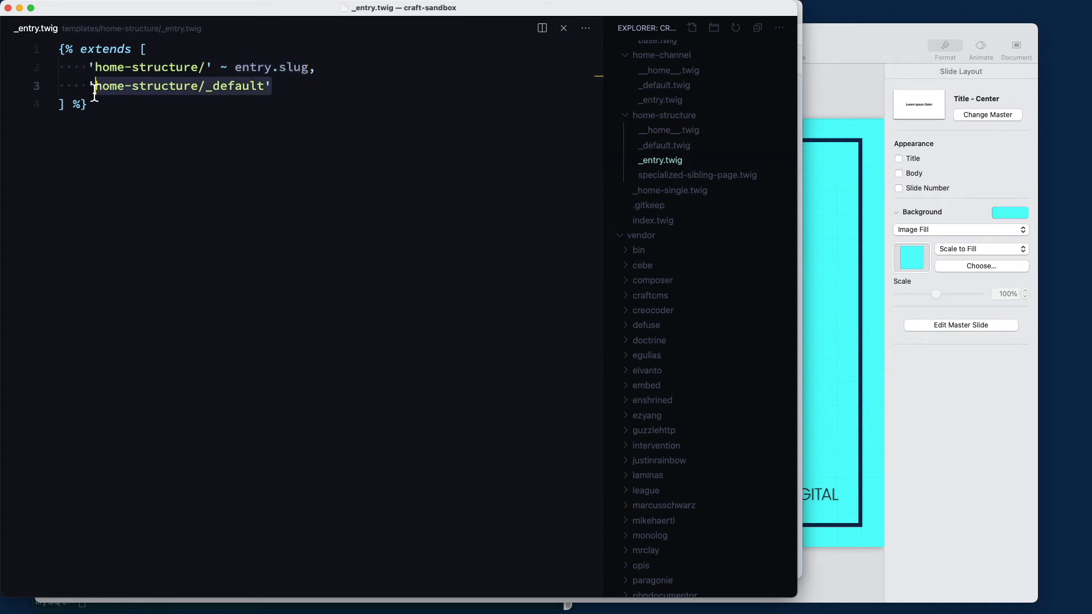
{"action": "left_click", "coordinate": [95, 95]}
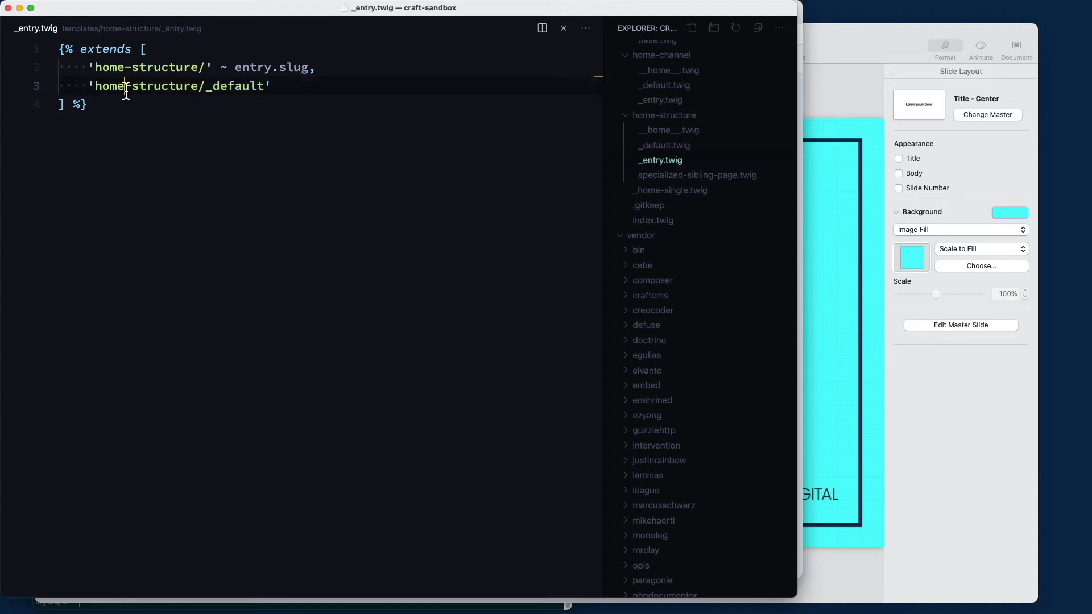
{"action": "triple_click", "coordinate": [124, 91]}
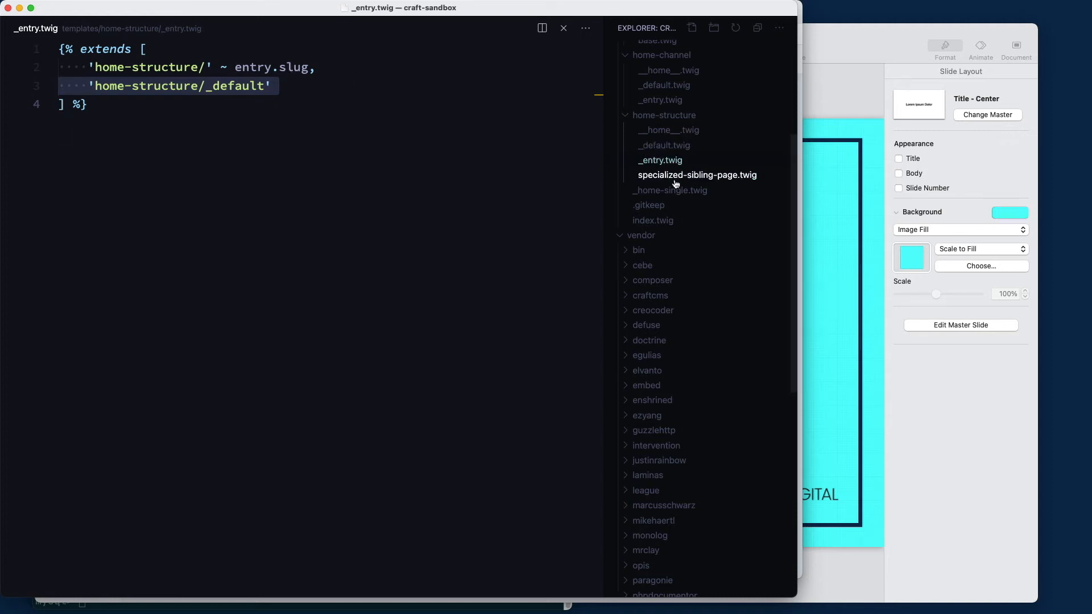
Open the home-structure _default.twig template that renders title and body
{"action": "left_click", "coordinate": [337, 129]}
{"action": "left_click", "coordinate": [663, 147]}
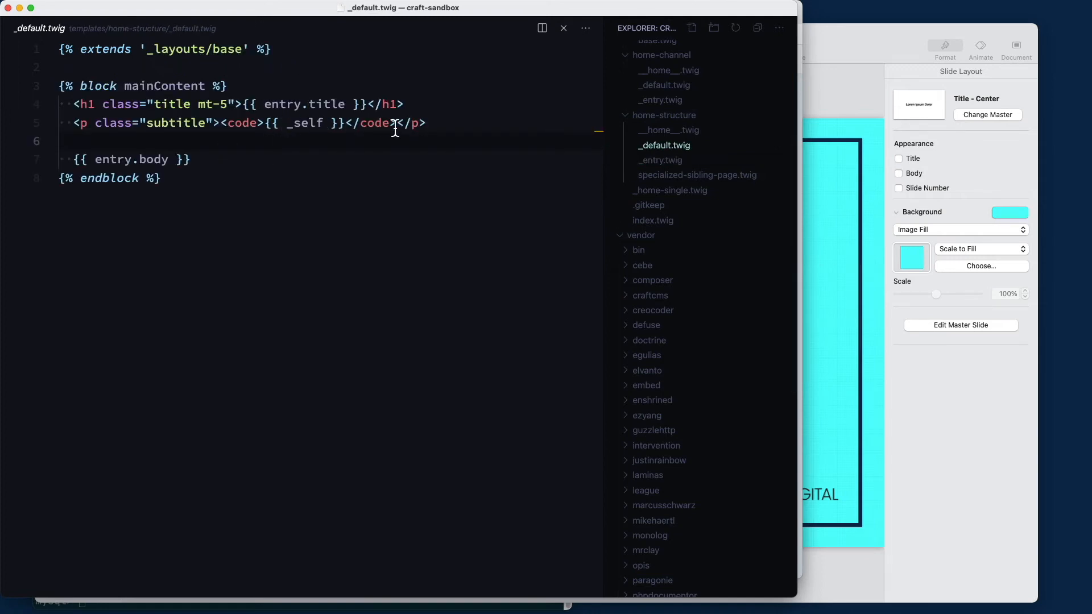
{"action": "key", "text": "super+Tab"}
Open the Sibling Page front end in a new tab, rendered via home-structure/_default
{"action": "left_click", "coordinate": [171, 16]}
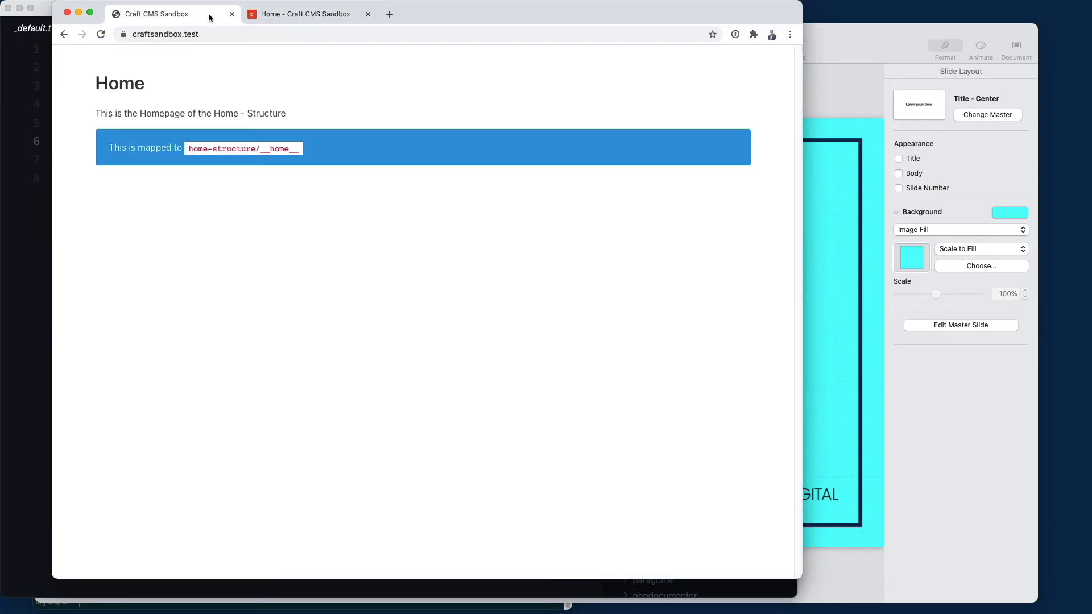
{"action": "left_click", "coordinate": [267, 14]}
{"action": "left_click", "coordinate": [62, 34]}
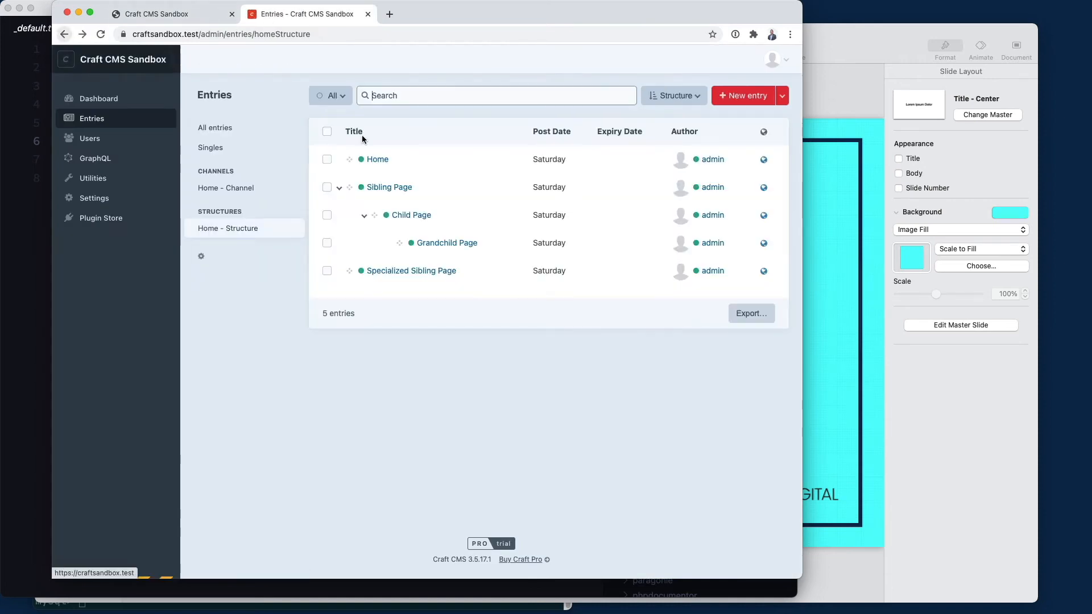
{"action": "left_click", "coordinate": [764, 189]}
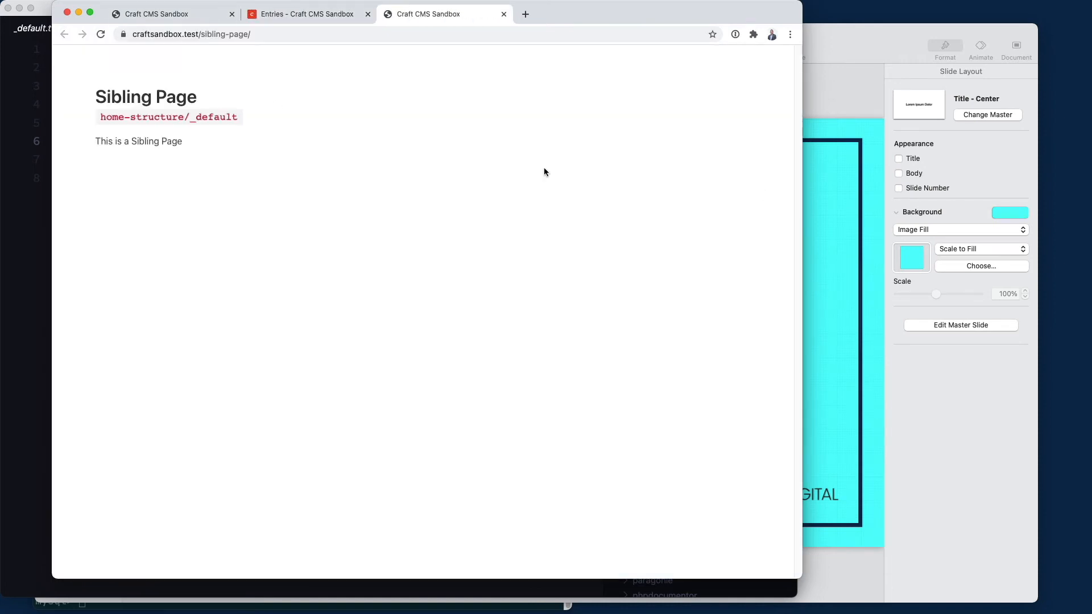
{"action": "double_click", "coordinate": [228, 115]}
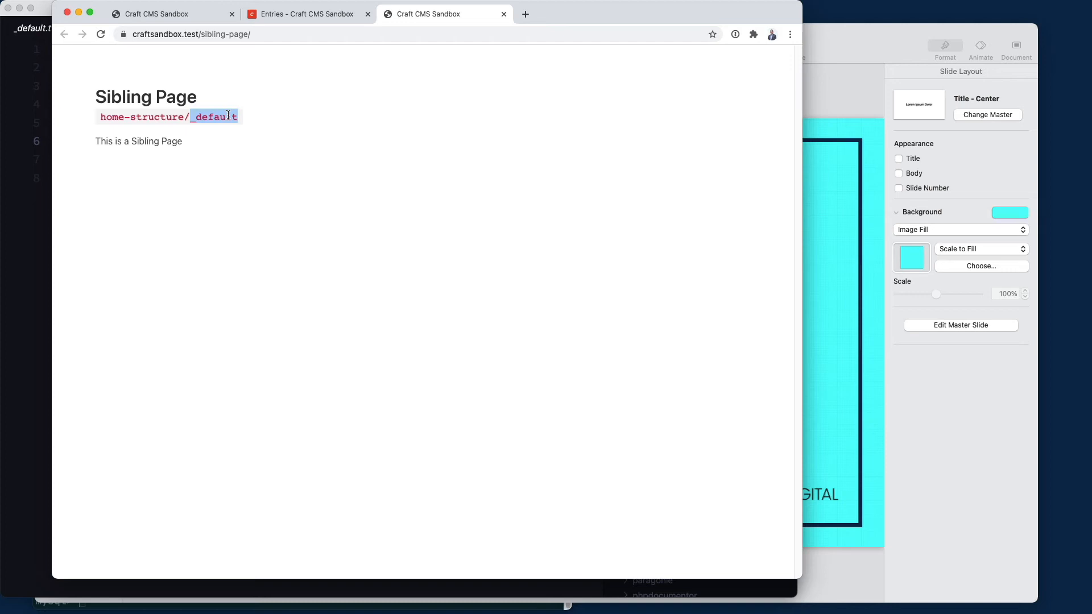
Open the Home entry's front end in a new tab, mapped to home-structure/__home__
{"action": "left_click", "coordinate": [185, 17]}
{"action": "left_click", "coordinate": [306, 19]}
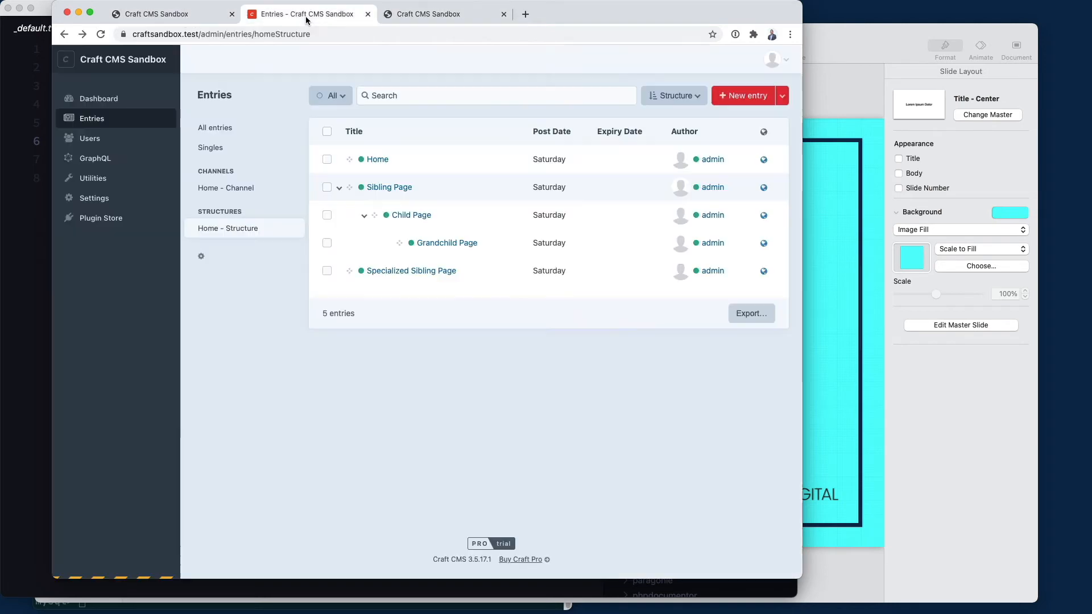
{"action": "left_click", "coordinate": [763, 159]}
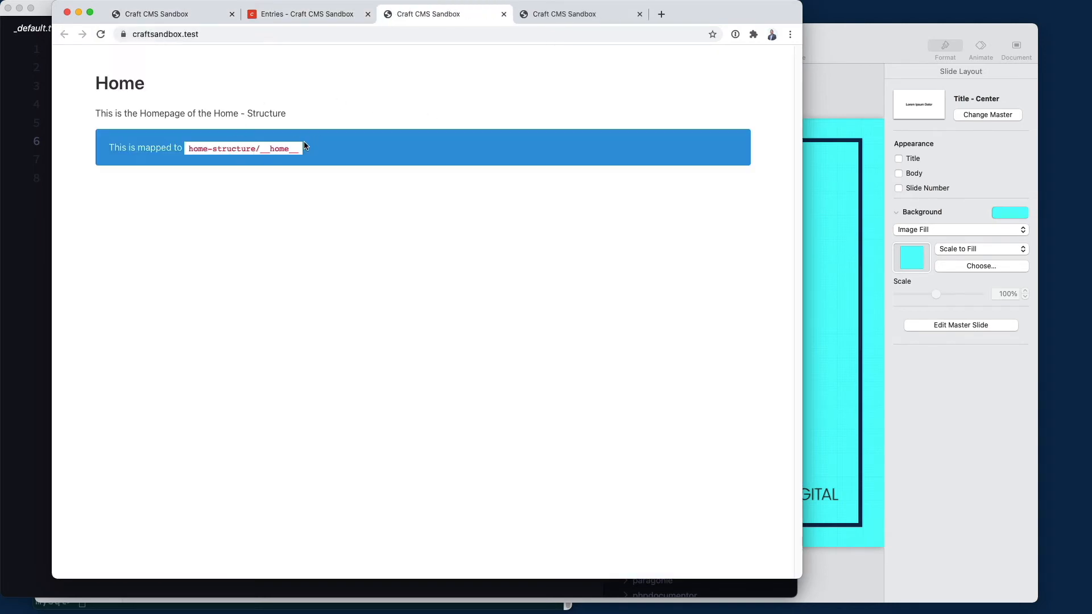
{"action": "key", "text": "super+Tab"}
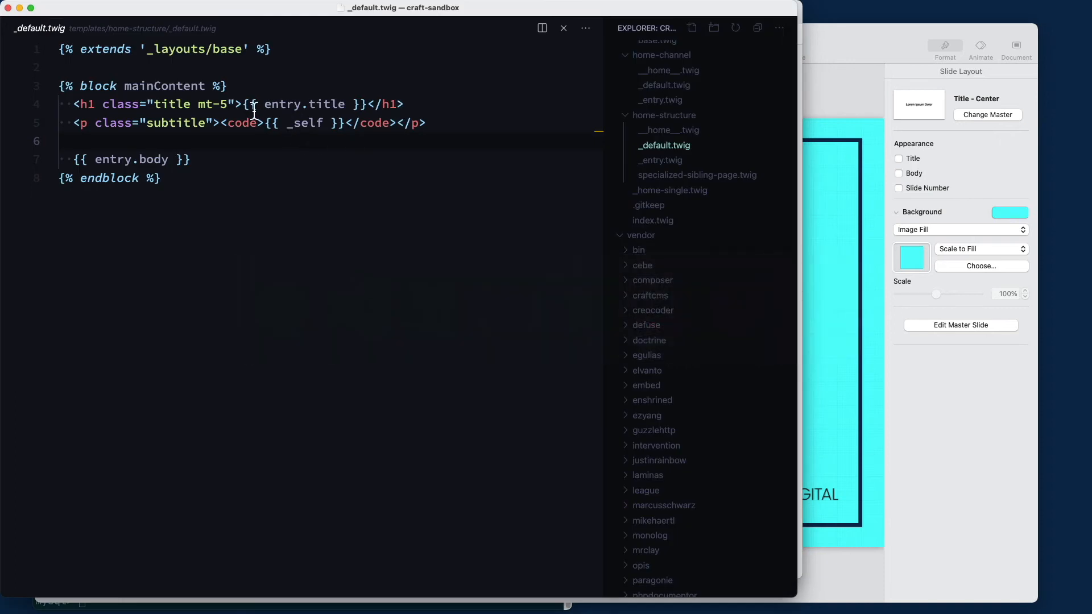
Inspect the home-structure _entry.twig template, highlighting its '~ entry.slug,' path part
{"action": "left_click", "coordinate": [666, 165]}
{"action": "left_click_drag", "start_coordinate": [219, 68], "coordinate": [323, 72]}
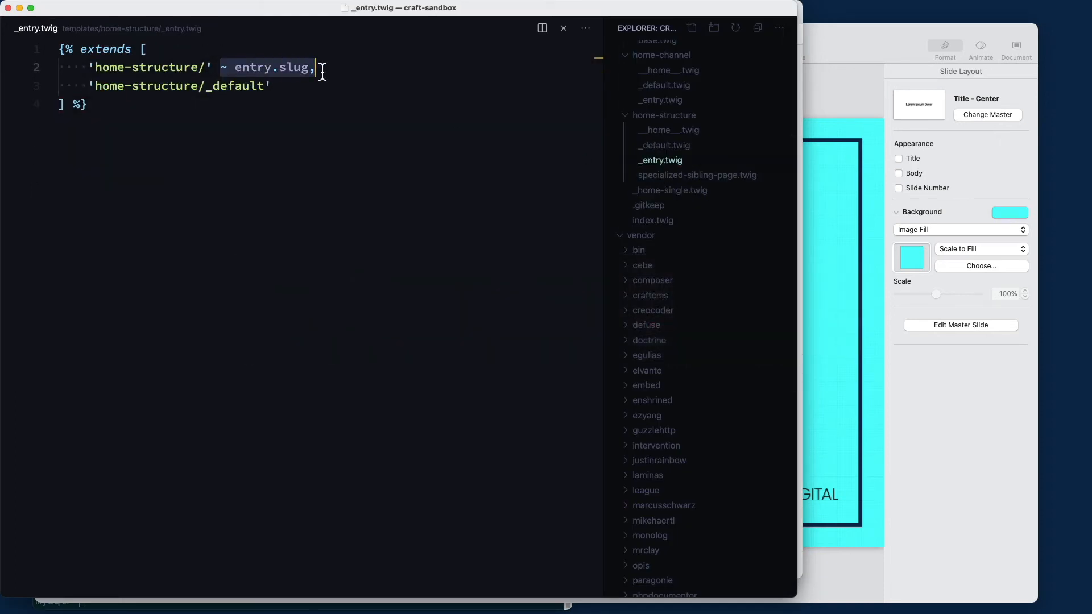
{"action": "left_click", "coordinate": [228, 69]}
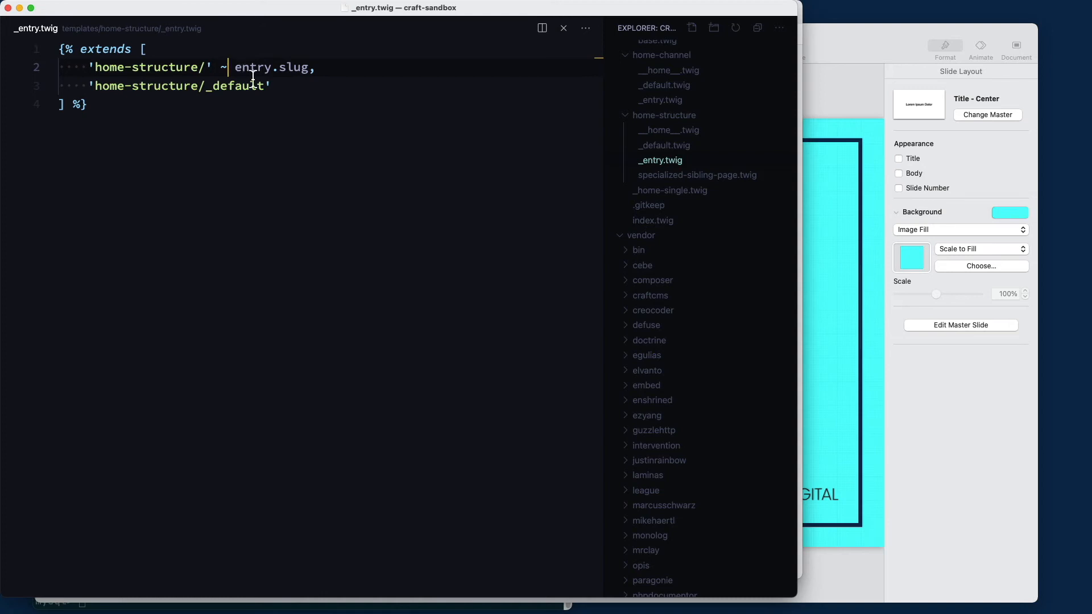
Review the specialized-sibling-page.twig template and its Bulma table markup
{"action": "left_click", "coordinate": [628, 174]}
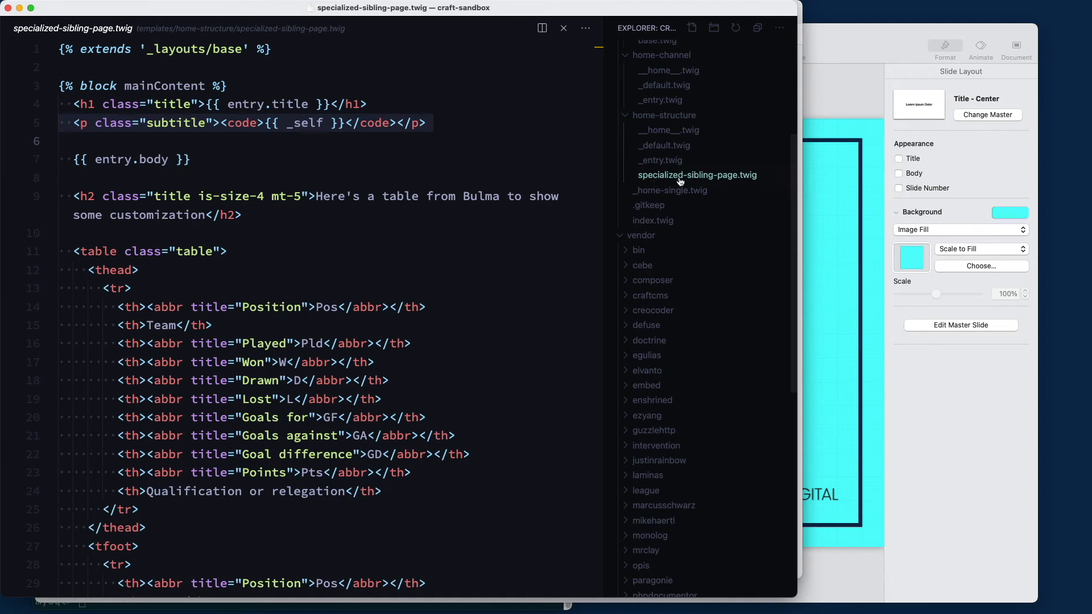
{"action": "left_click", "coordinate": [319, 180]}
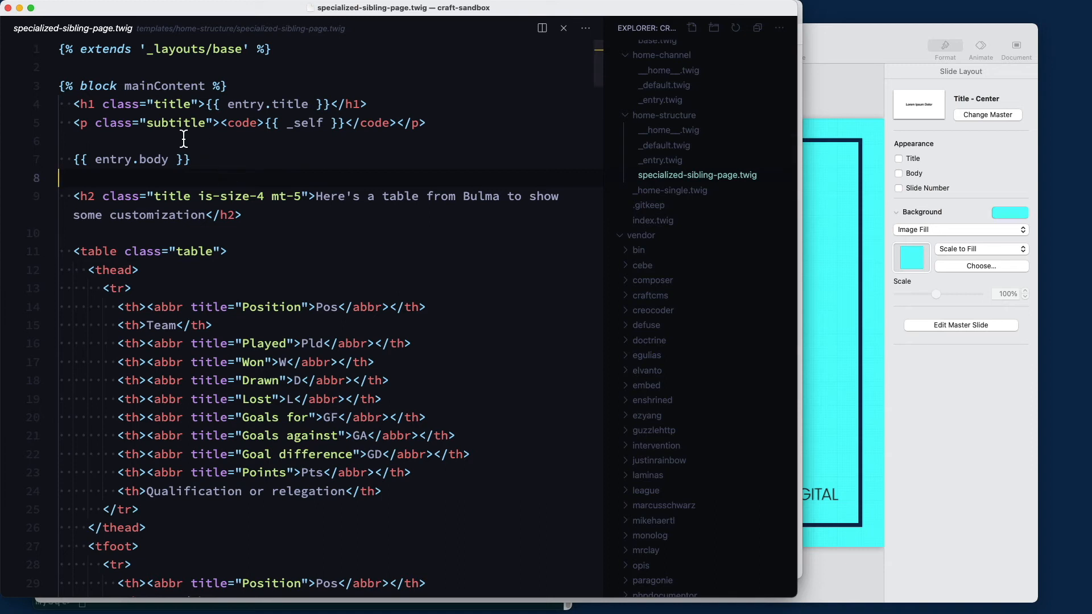
{"action": "scroll", "coordinate": [262, 232], "scroll_direction": "down", "scroll_amount": 3}
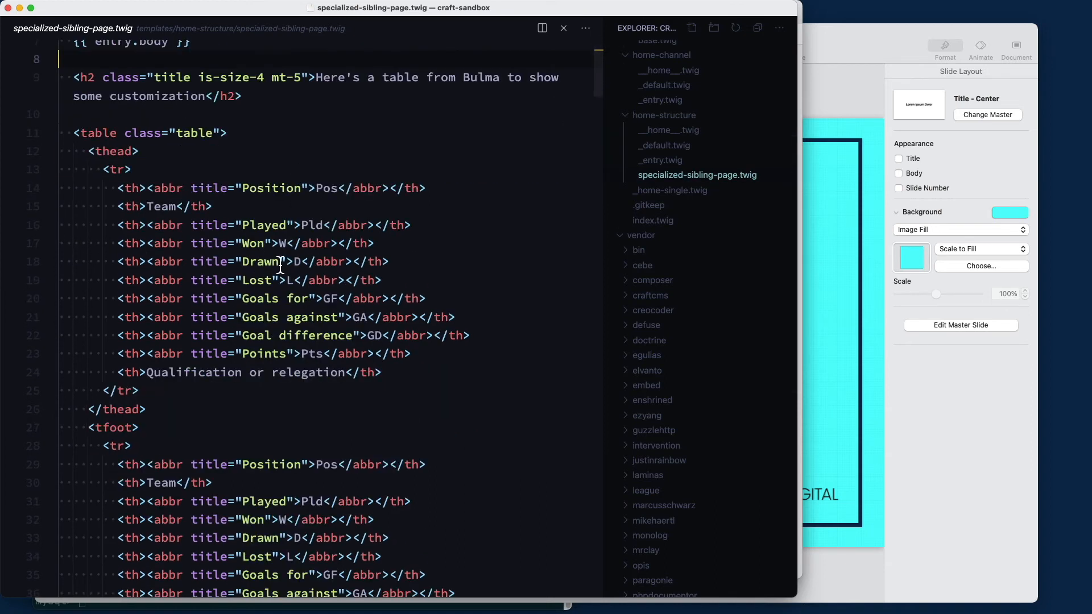
{"action": "key", "text": "super+Tab"}
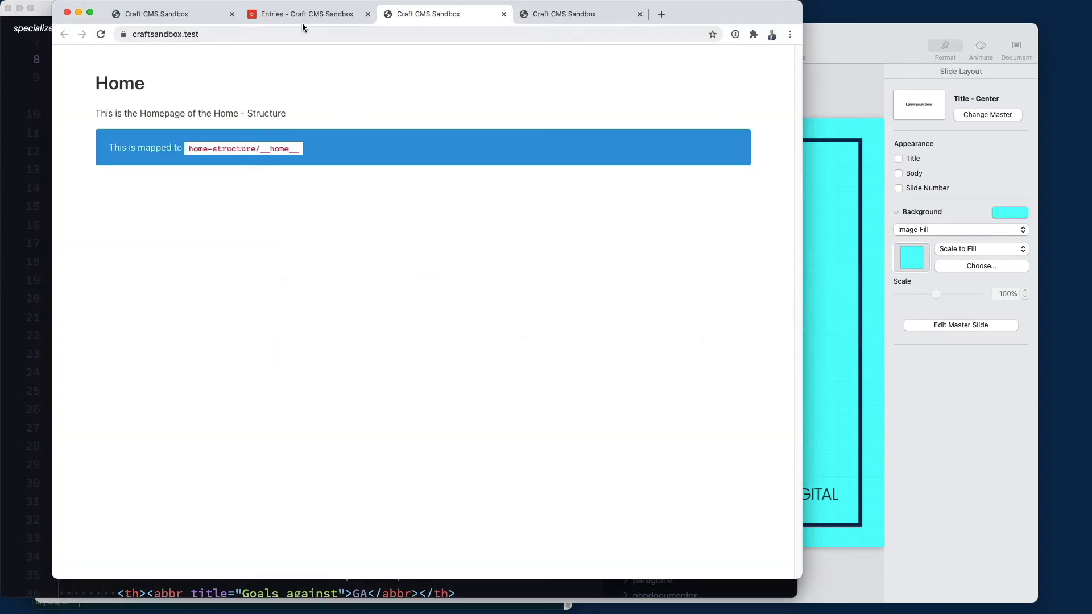
View the Specialized Sibling Page's front-end league table, then return to the Home - Structure entries
{"action": "left_click", "coordinate": [304, 16]}
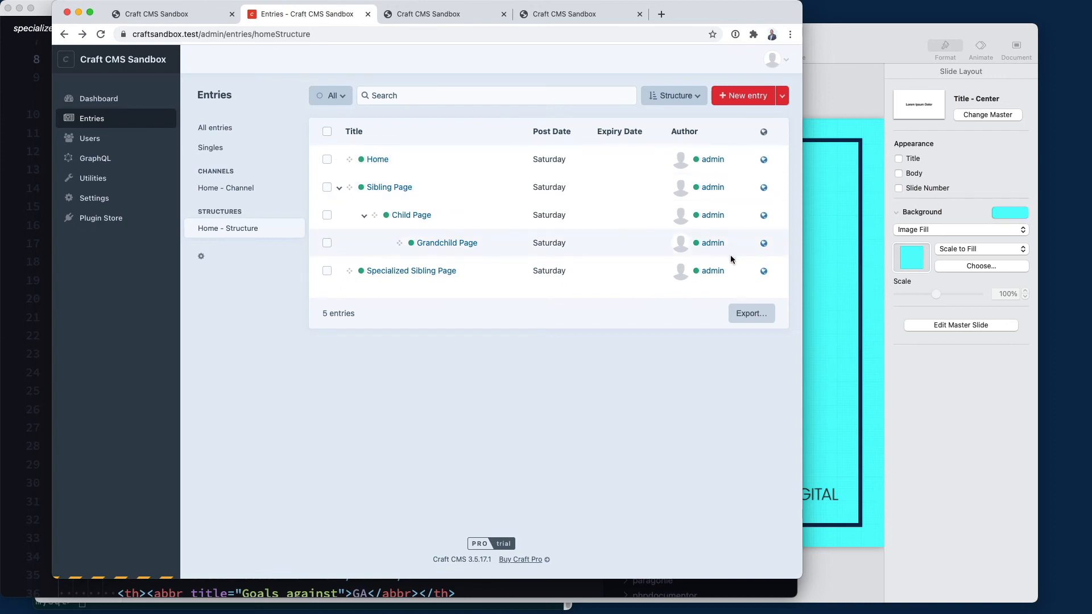
{"action": "left_click", "coordinate": [764, 270]}
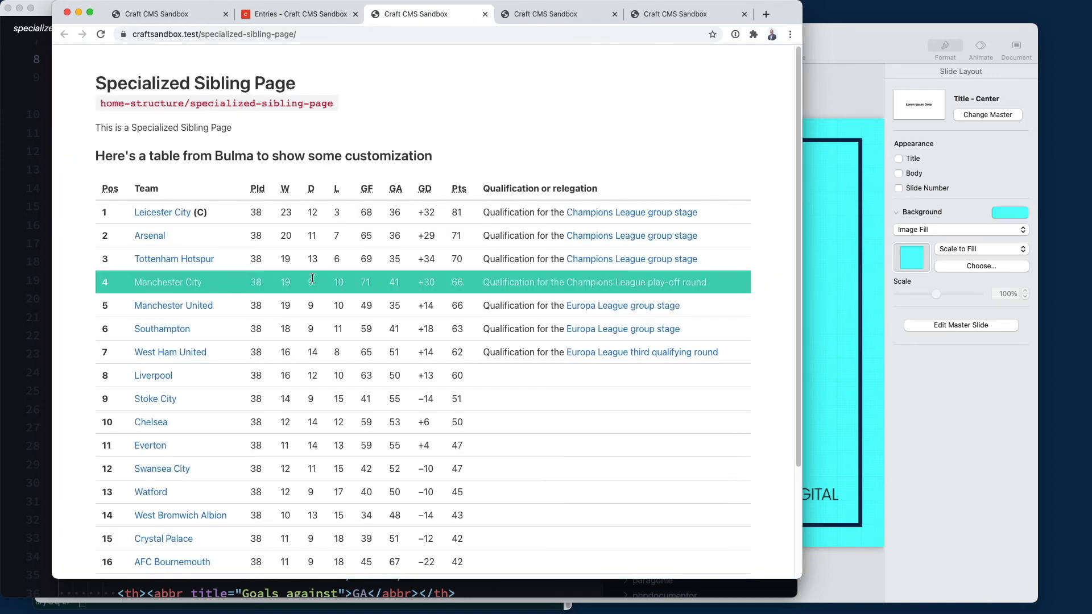
{"action": "scroll", "coordinate": [313, 279], "scroll_direction": "down", "scroll_amount": 5}
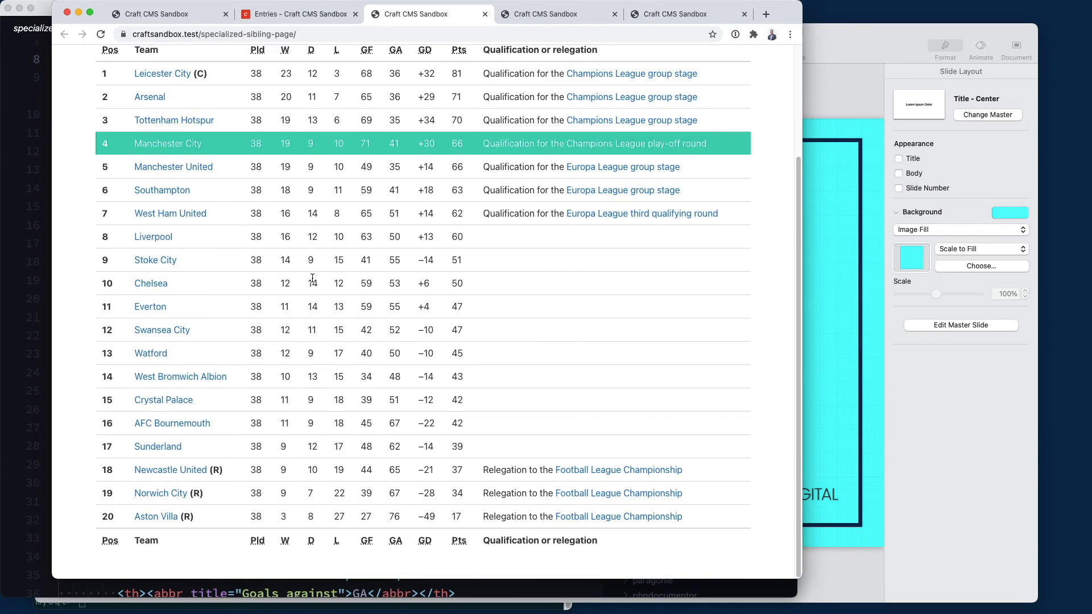
{"action": "scroll", "coordinate": [312, 278], "scroll_direction": "up", "scroll_amount": 5}
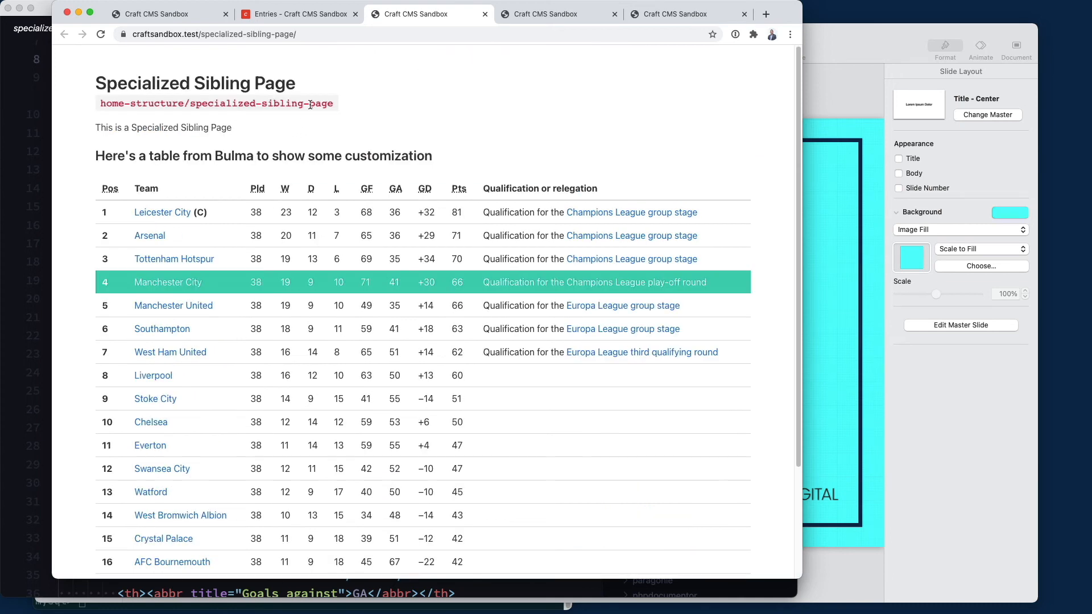
{"action": "left_click", "coordinate": [296, 14]}
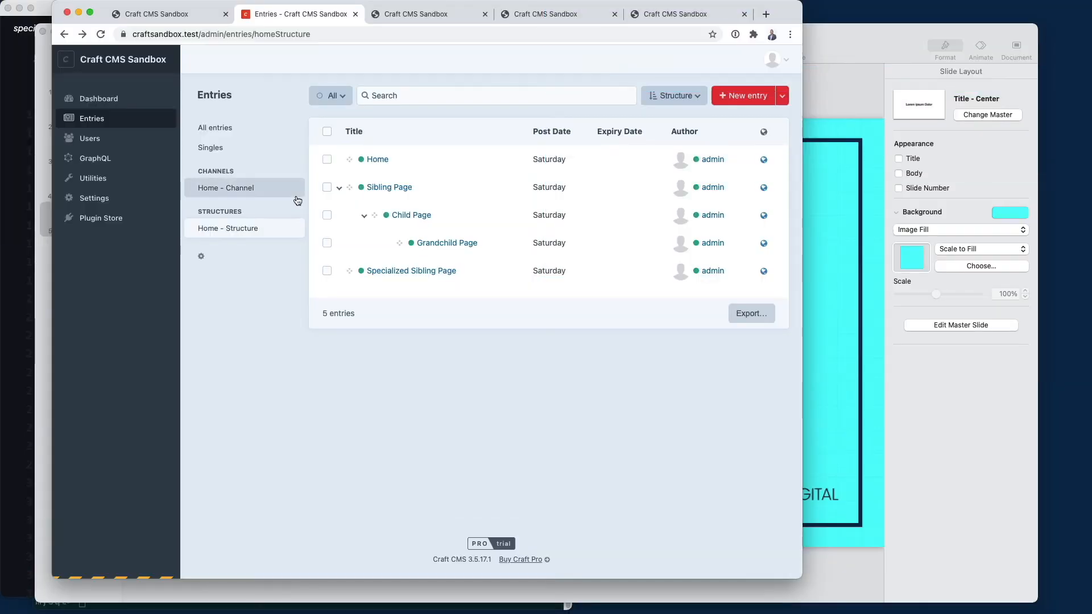
Change the Home entry's slug back to home and save it
{"action": "left_click", "coordinate": [379, 160]}
{"action": "double_click", "coordinate": [694, 131]}
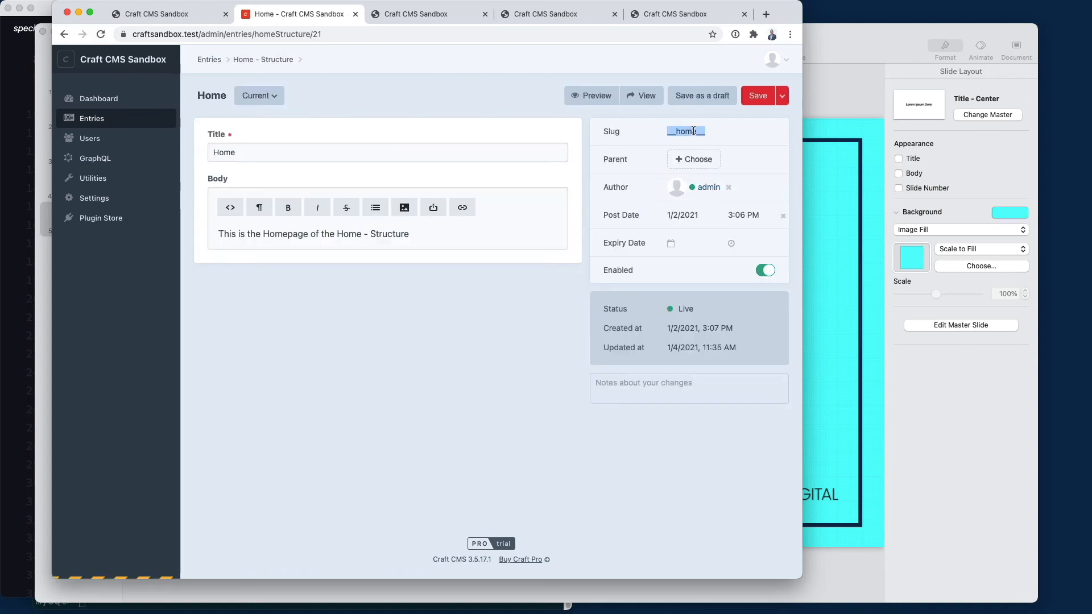
{"action": "type", "text": "hom"}
{"action": "left_click", "coordinate": [762, 95]}
Show the Home - Channel entries and reload the homepage to confirm the Hardcoded index.twig page
{"action": "left_click", "coordinate": [239, 188]}
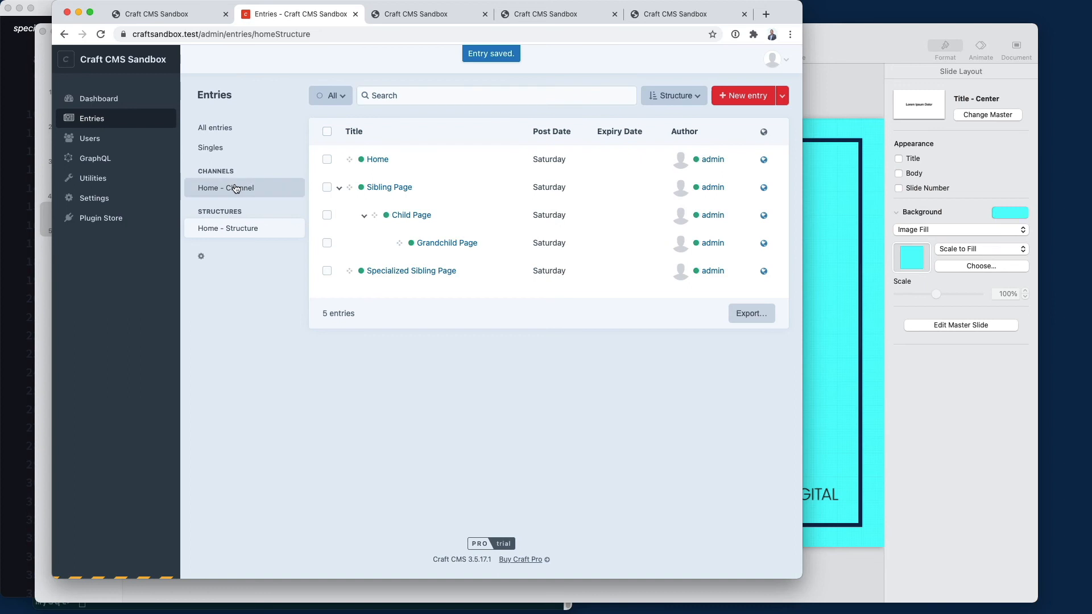
{"action": "left_click", "coordinate": [193, 16]}
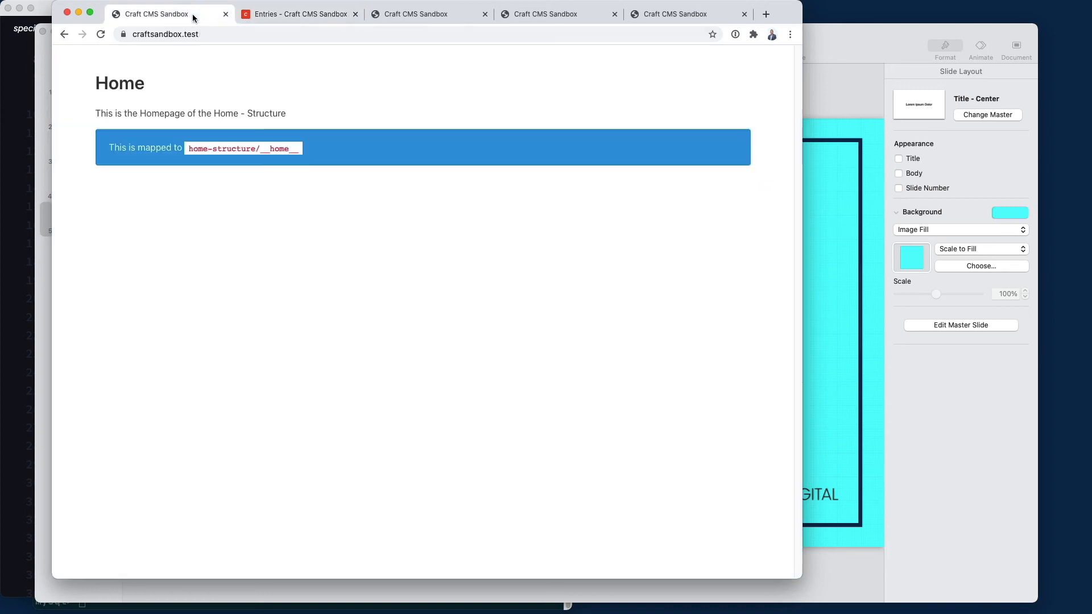
{"action": "key", "text": "super+r"}
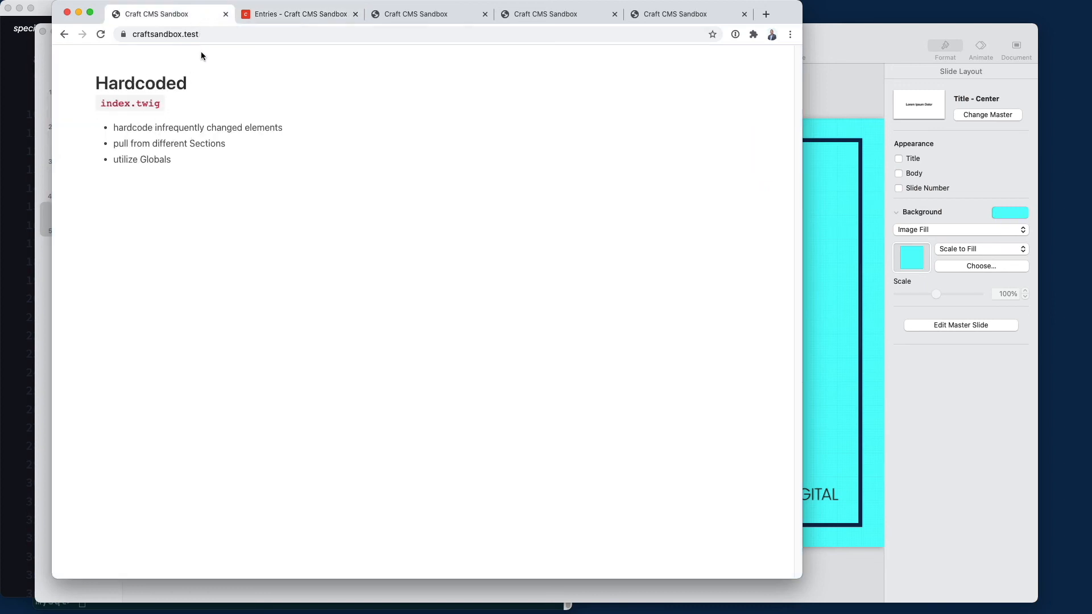
{"action": "left_click", "coordinate": [302, 14]}
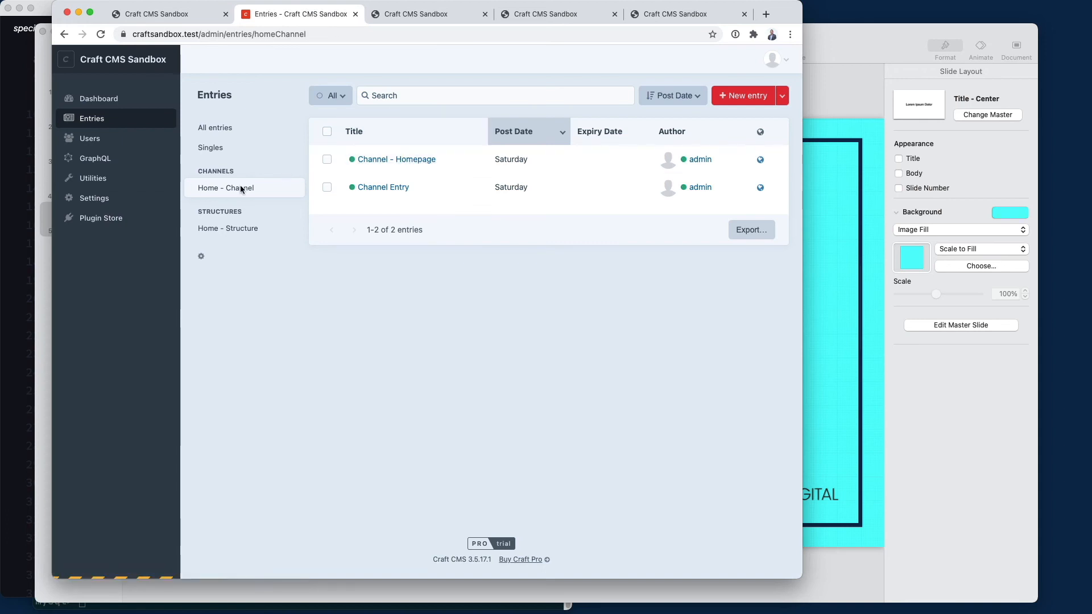
Set the Channel - Homepage entry's slug to __home__ and save it
{"action": "left_click", "coordinate": [408, 161]}
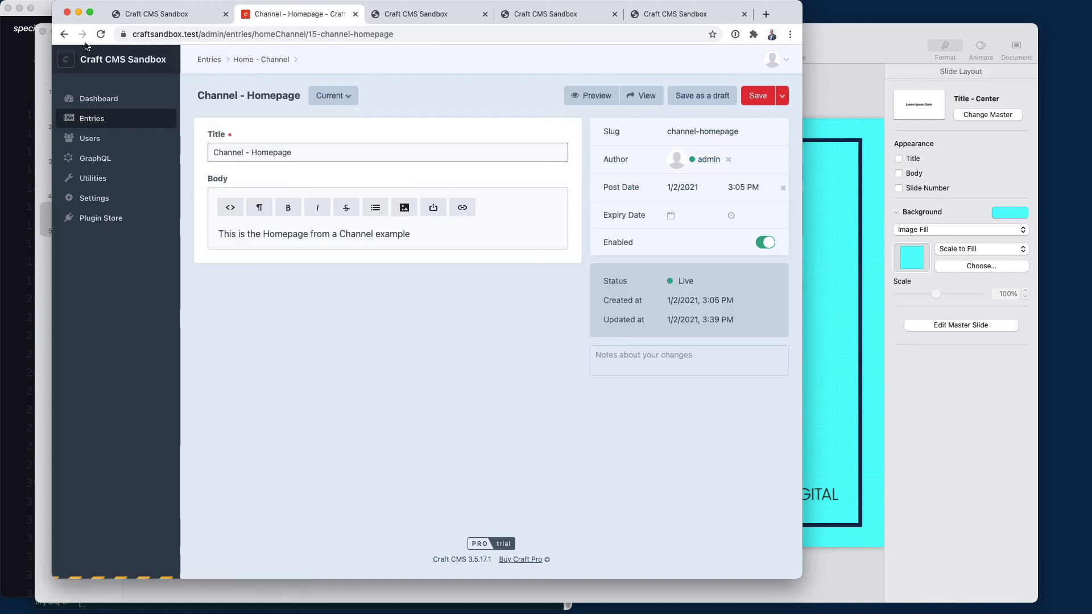
{"action": "left_click", "coordinate": [59, 35]}
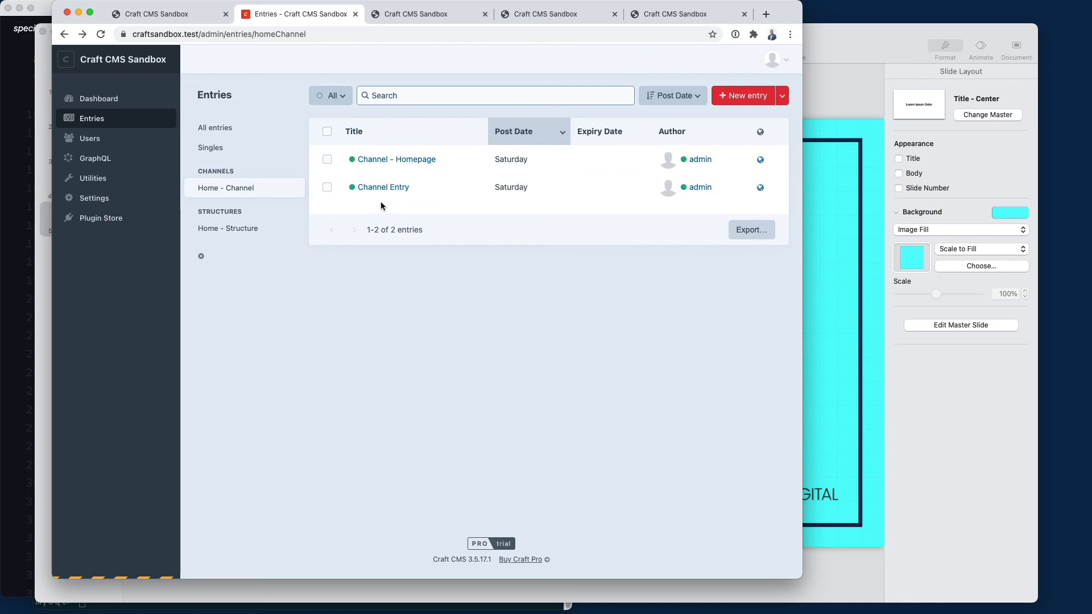
{"action": "left_click", "coordinate": [390, 160]}
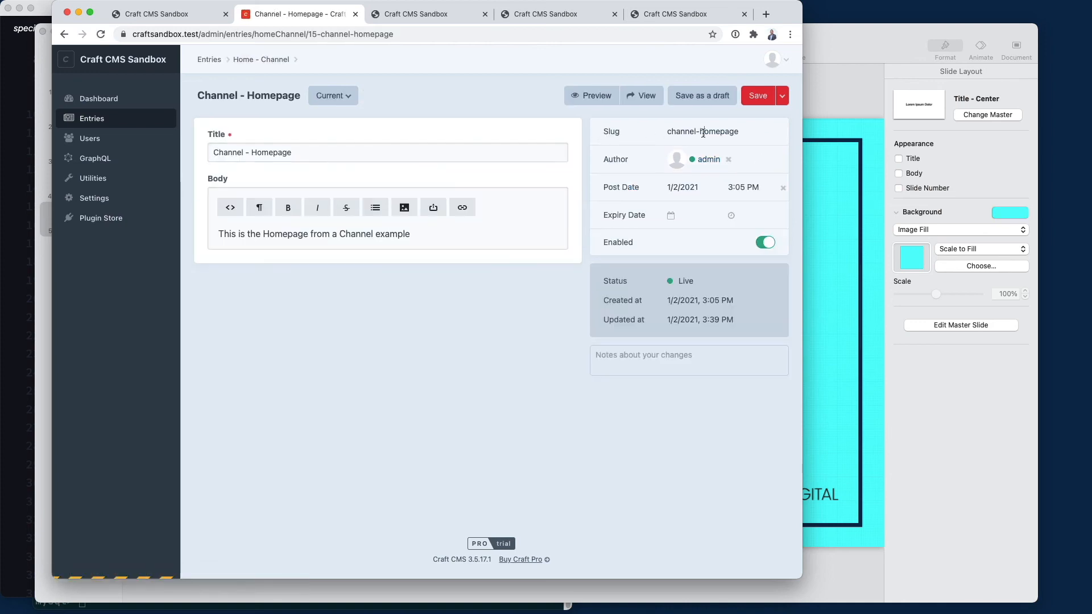
{"action": "triple_click", "coordinate": [702, 132]}
{"action": "type", "text": "__h"}
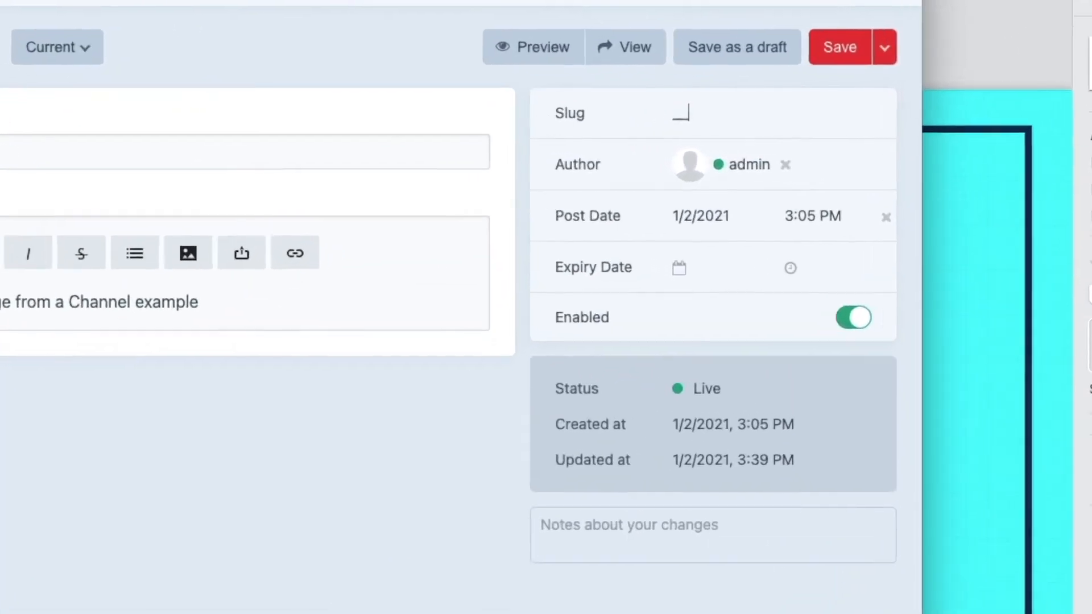
{"action": "type", "text": "ome__"}
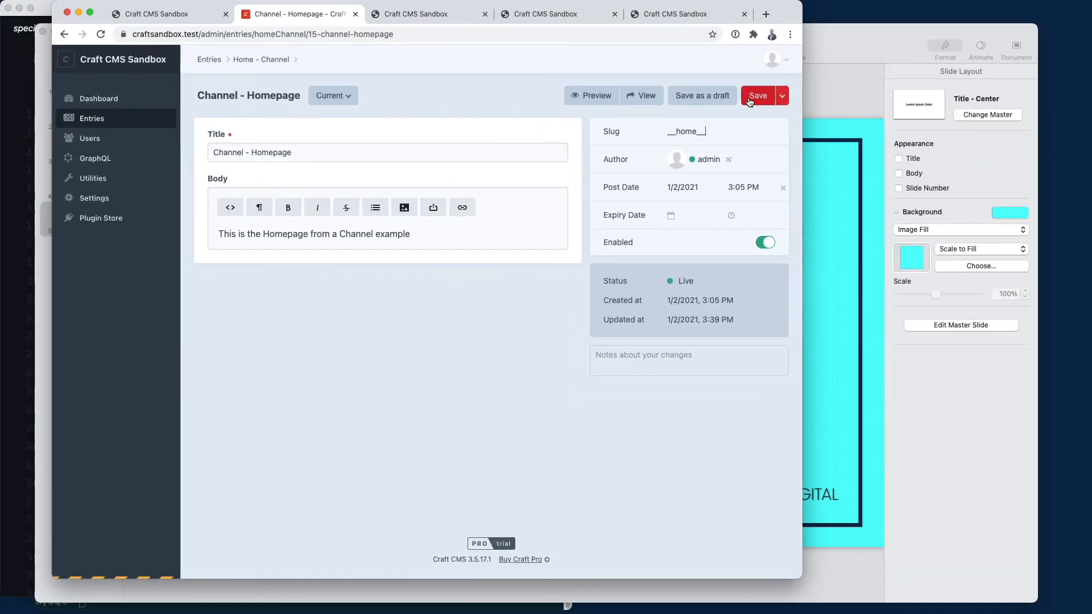
{"action": "left_click", "coordinate": [854, 39]}
Reload the front-end homepage to confirm it now renders the Channel - Homepage entry
{"action": "left_click", "coordinate": [162, 14]}
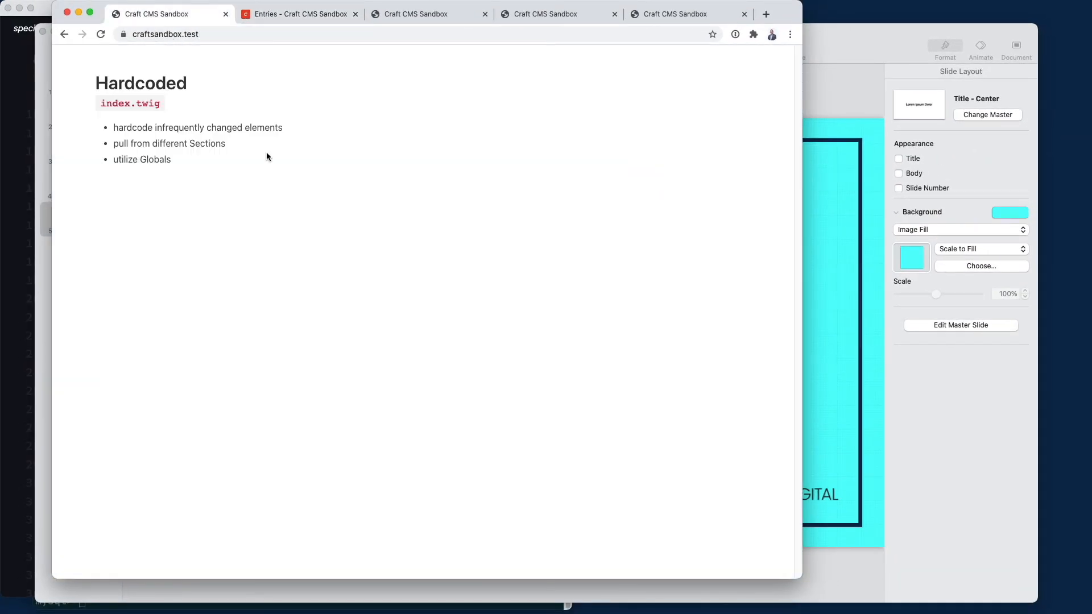
{"action": "key", "text": "super+r"}
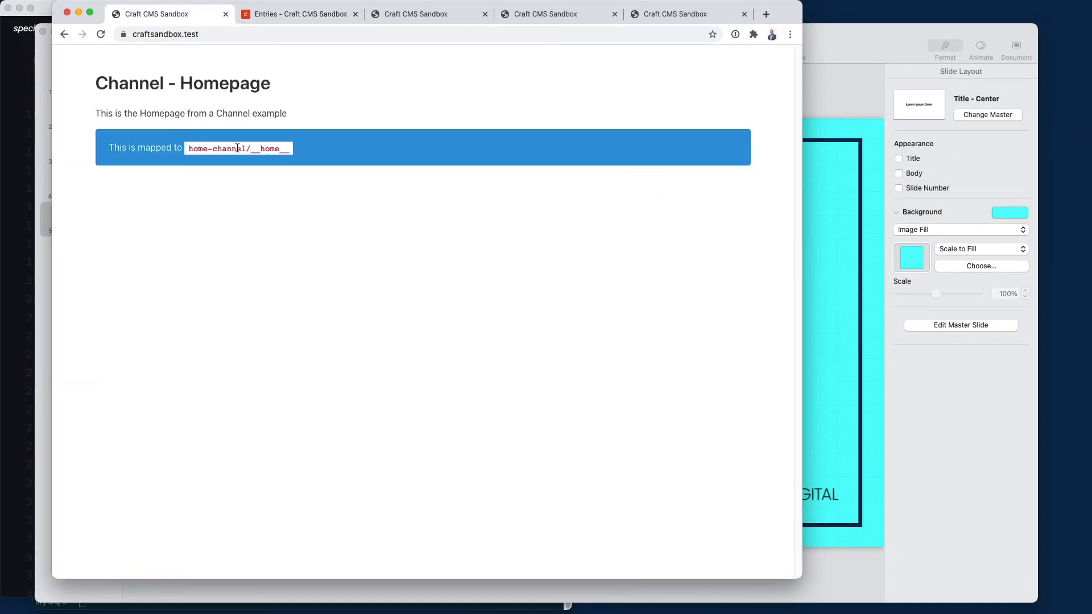
{"action": "left_click", "coordinate": [298, 15]}
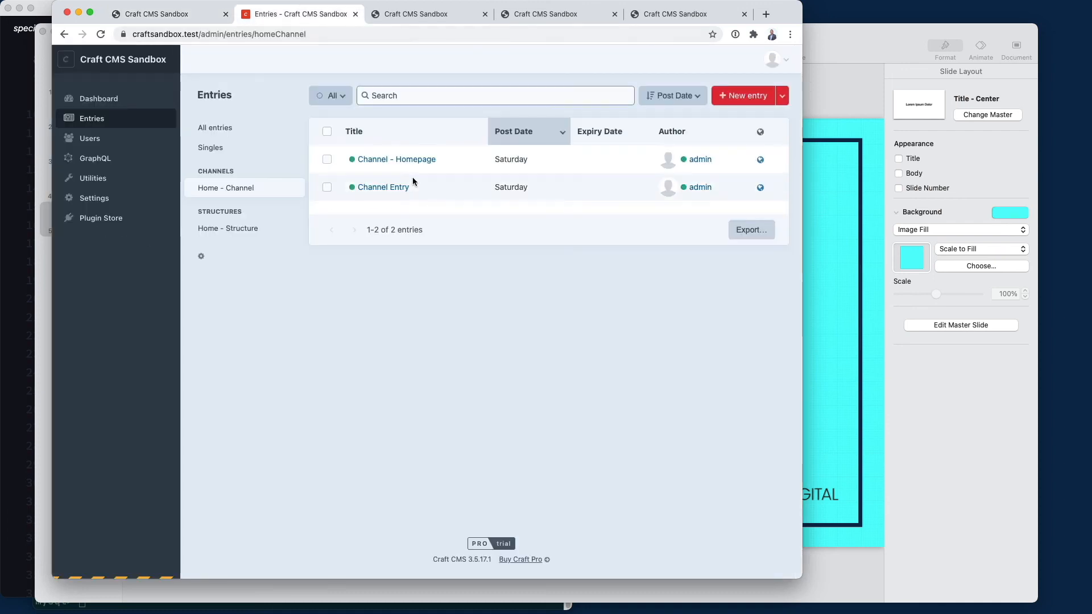
Open the Channel Entry's live page at /channel-entry/ and highlight its _default template name
{"action": "left_click", "coordinate": [385, 187]}
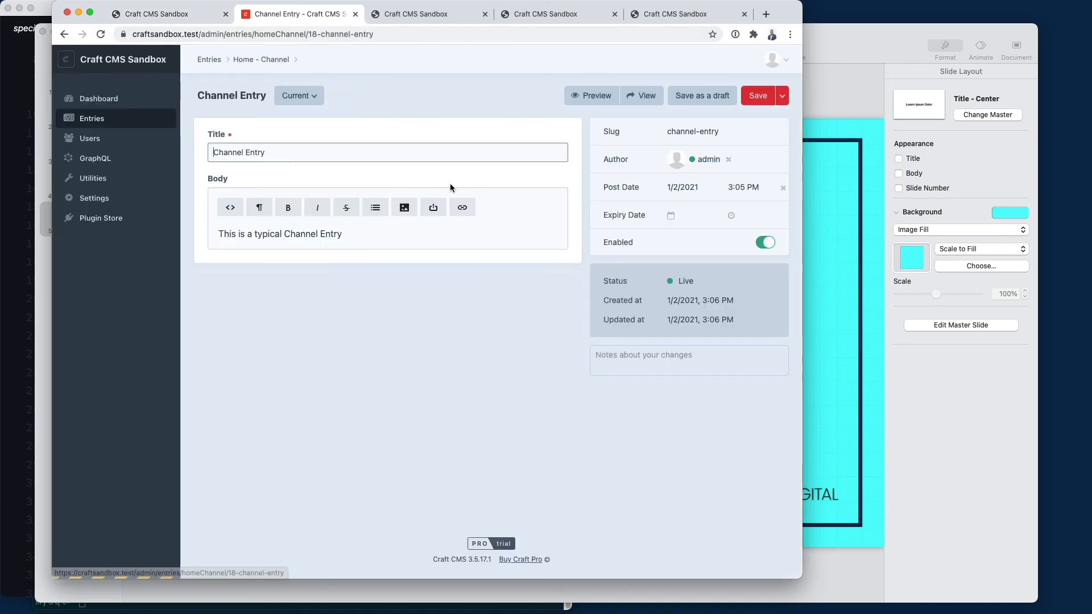
{"action": "left_click", "coordinate": [64, 36]}
{"action": "left_click", "coordinate": [762, 190]}
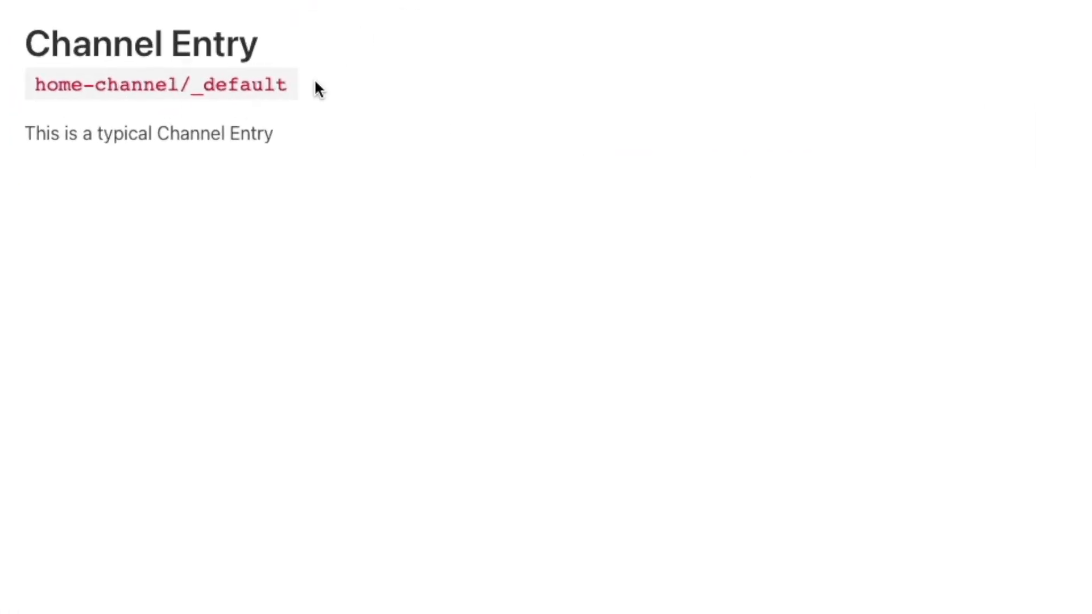
{"action": "double_click", "coordinate": [244, 84]}
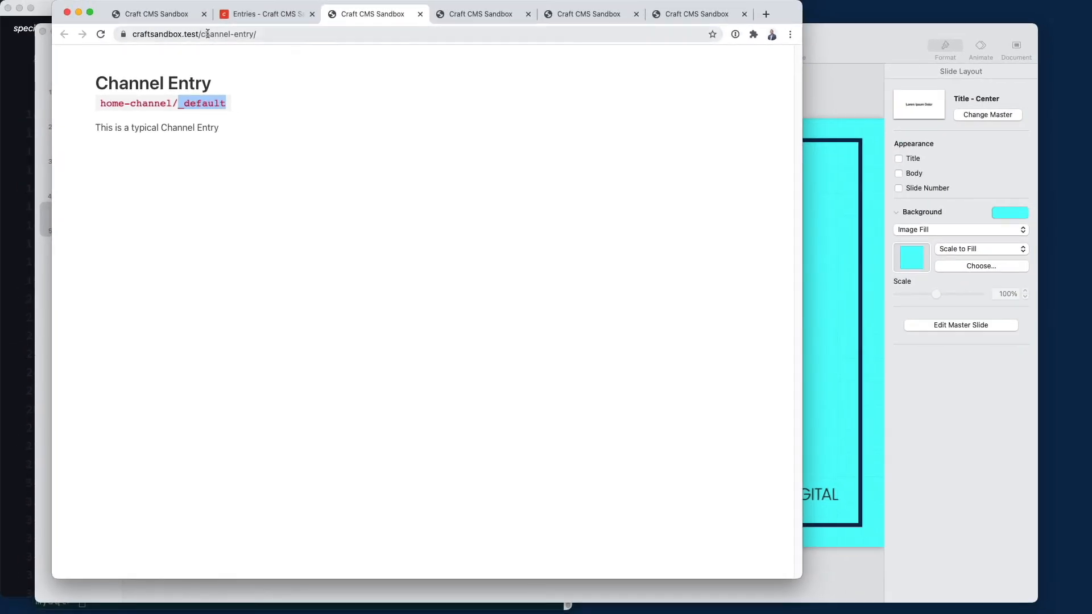
{"action": "key", "text": "super+Tab"}
{"action": "key", "text": "super+Tab"}
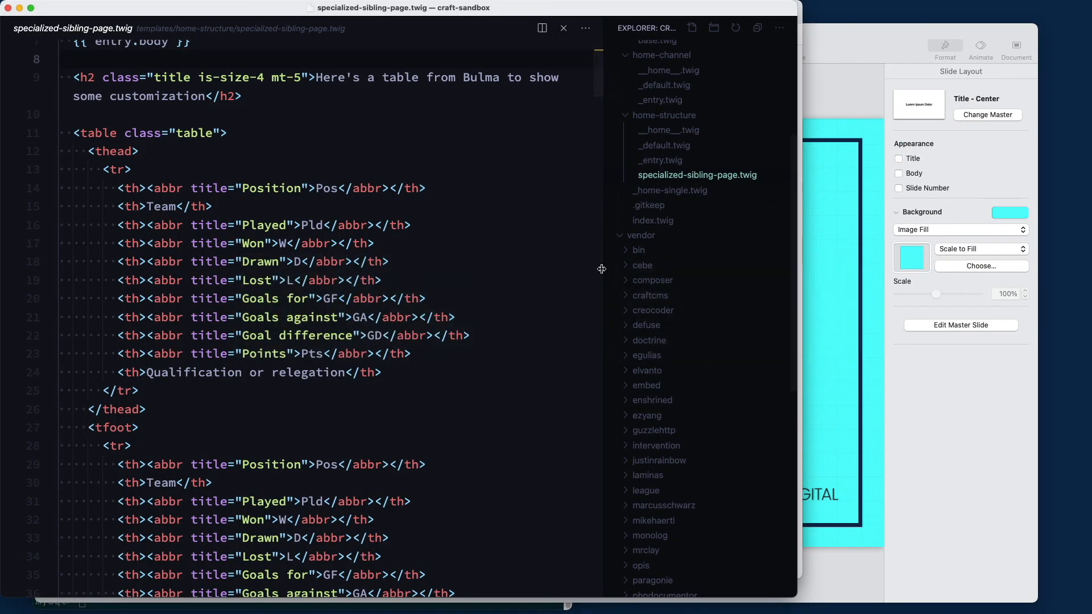
Review home-channel/_entry.twig's extends block: entry.slug template with home-channel/_default fallback
{"action": "left_click", "coordinate": [668, 101]}
{"action": "left_click", "coordinate": [664, 87]}
{"action": "left_click", "coordinate": [661, 101]}
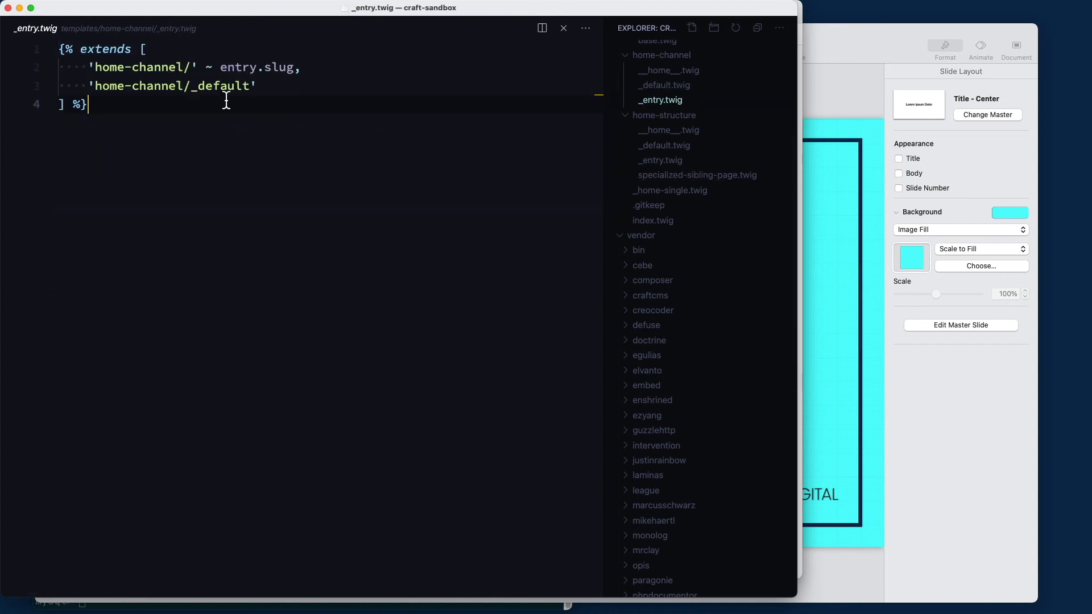
{"action": "left_click_drag", "start_coordinate": [243, 124], "coordinate": [65, 51]}
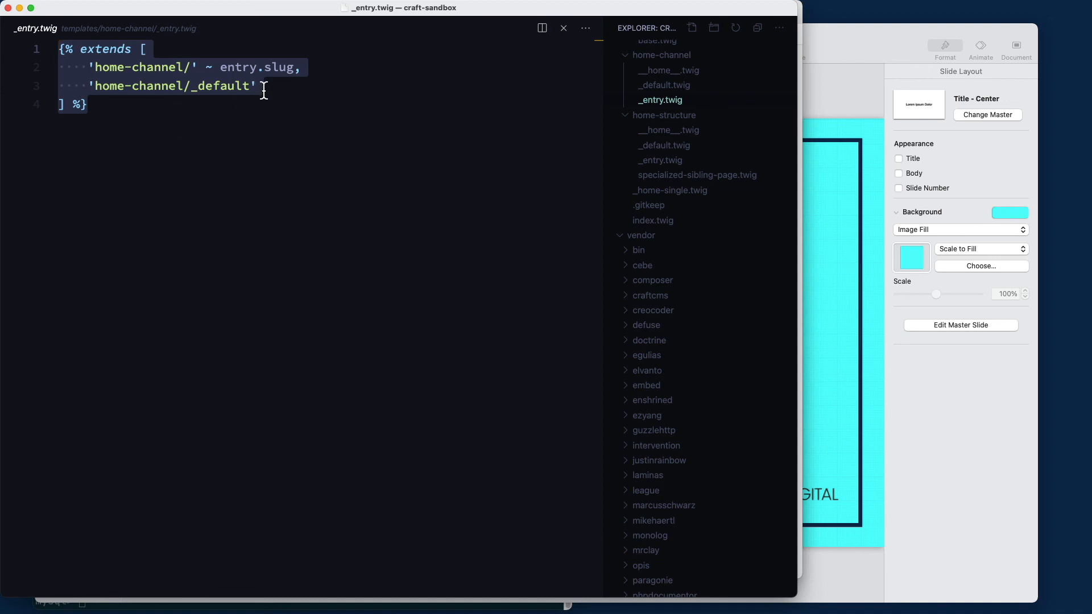
{"action": "left_click", "coordinate": [273, 70]}
{"action": "left_click", "coordinate": [222, 91]}
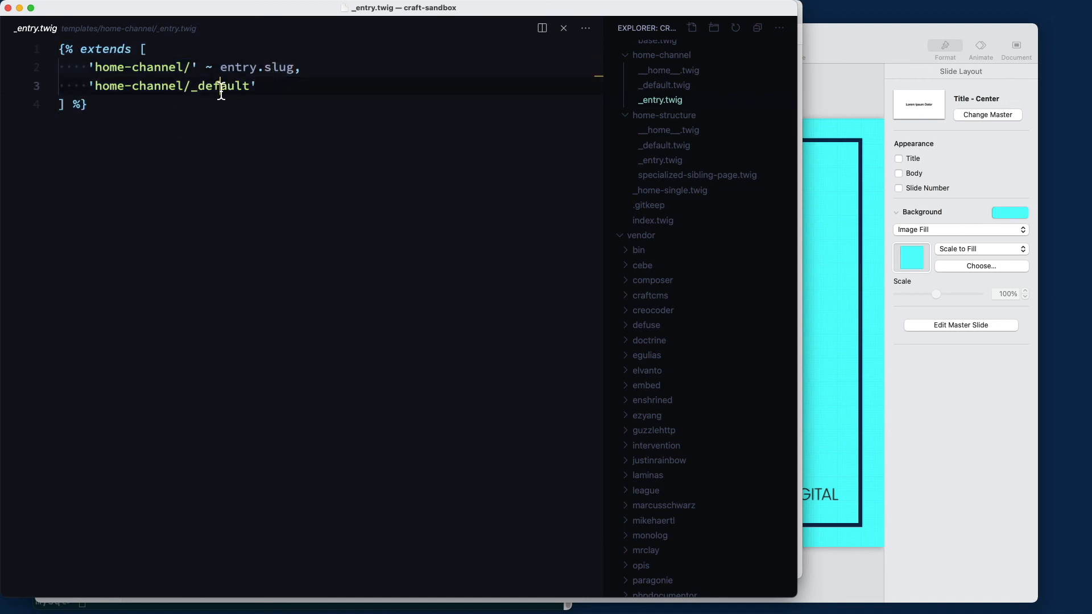
{"action": "key", "text": "super+Tab"}
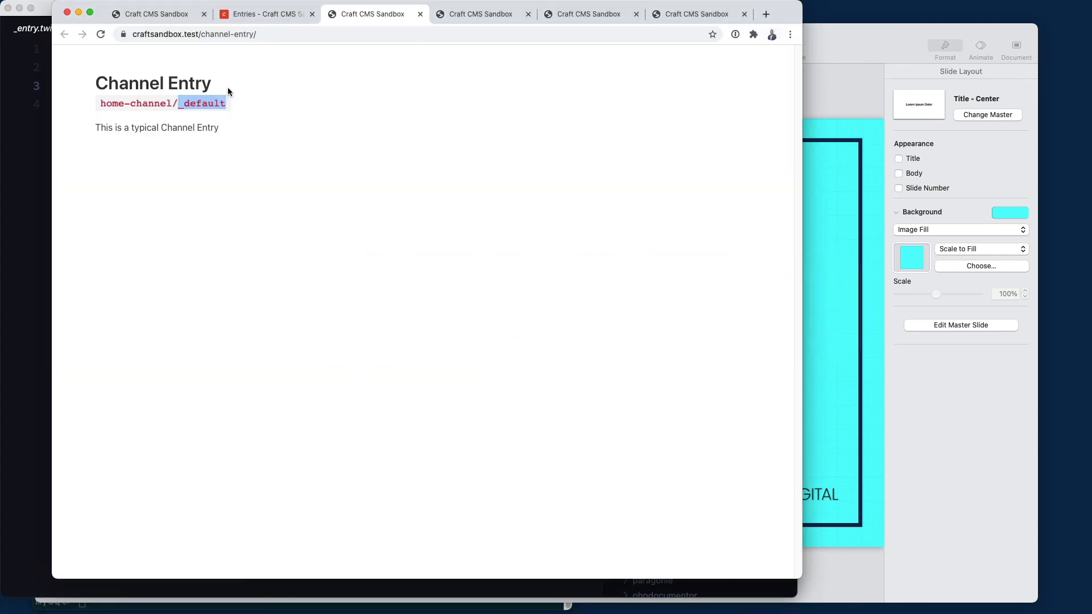
Confirm Home - Channel section settings use the {slug} URI format, then return to its entries
{"action": "left_click", "coordinate": [250, 19]}
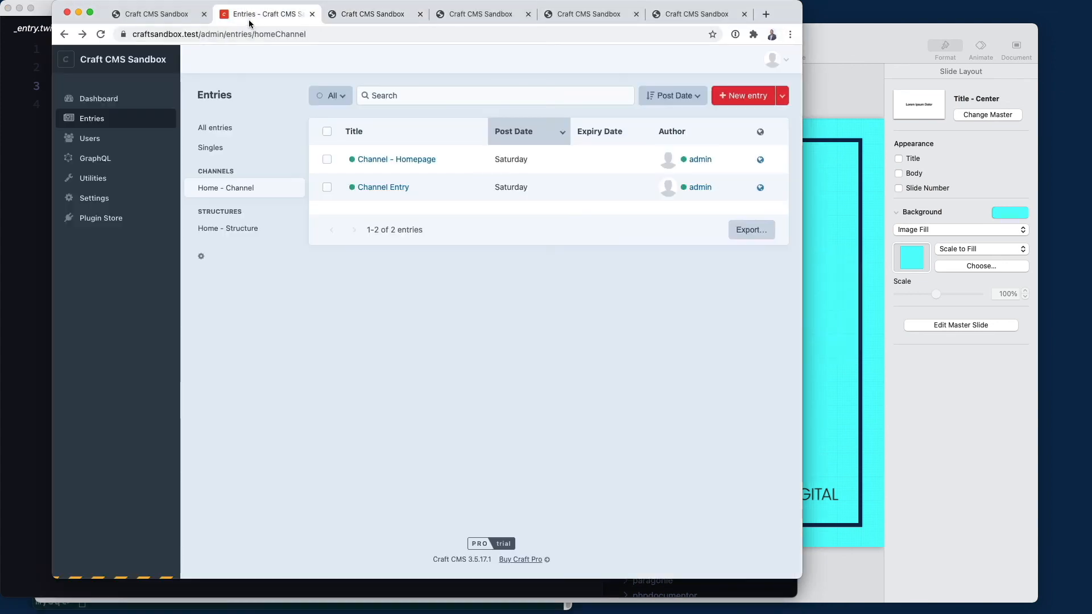
{"action": "left_click", "coordinate": [109, 198]}
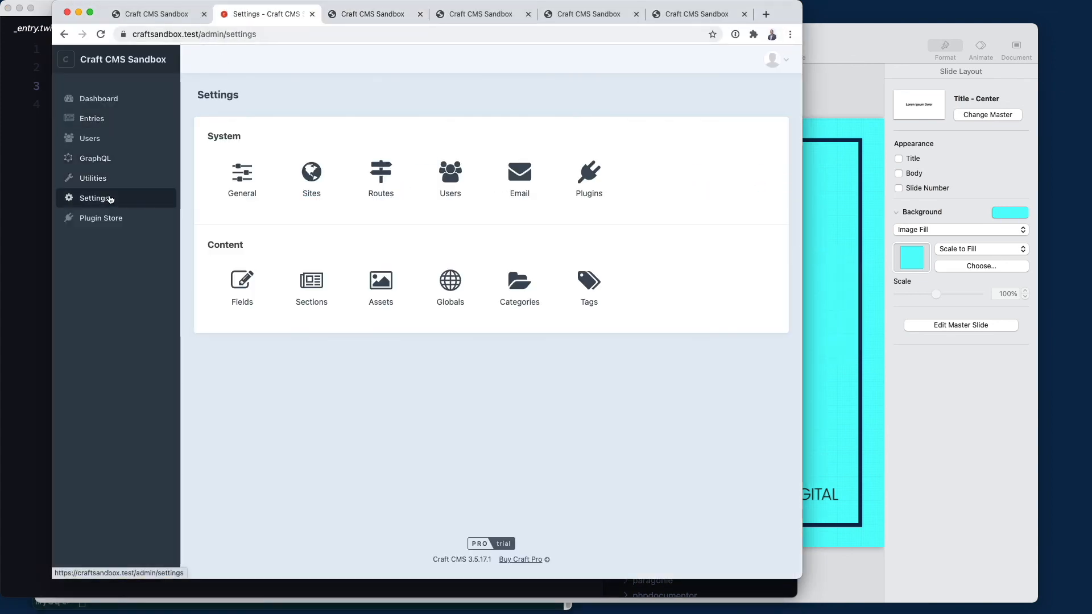
{"action": "left_click", "coordinate": [317, 283]}
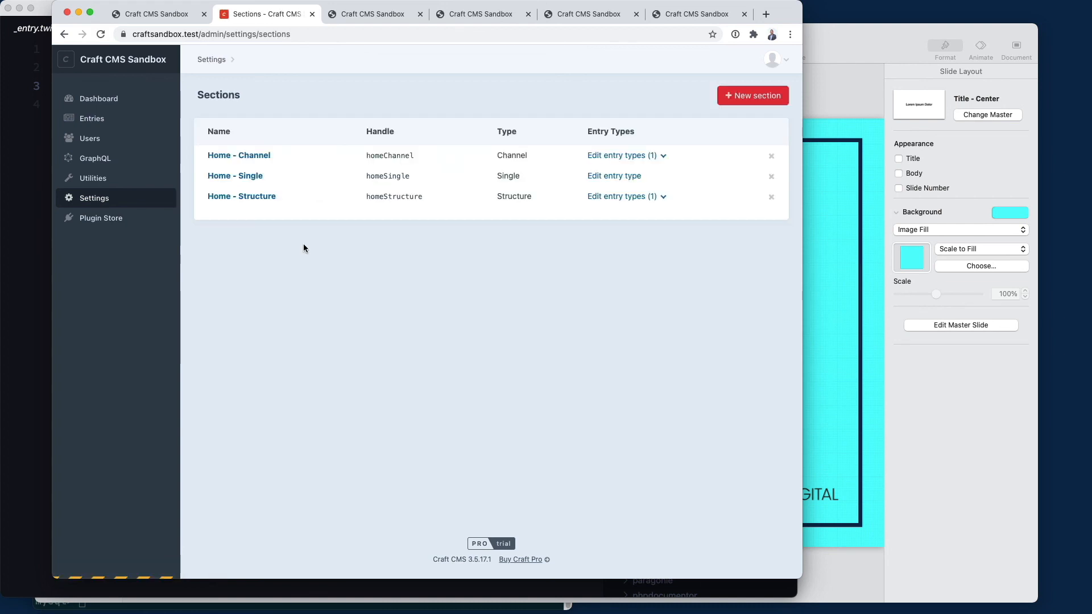
{"action": "left_click", "coordinate": [250, 162]}
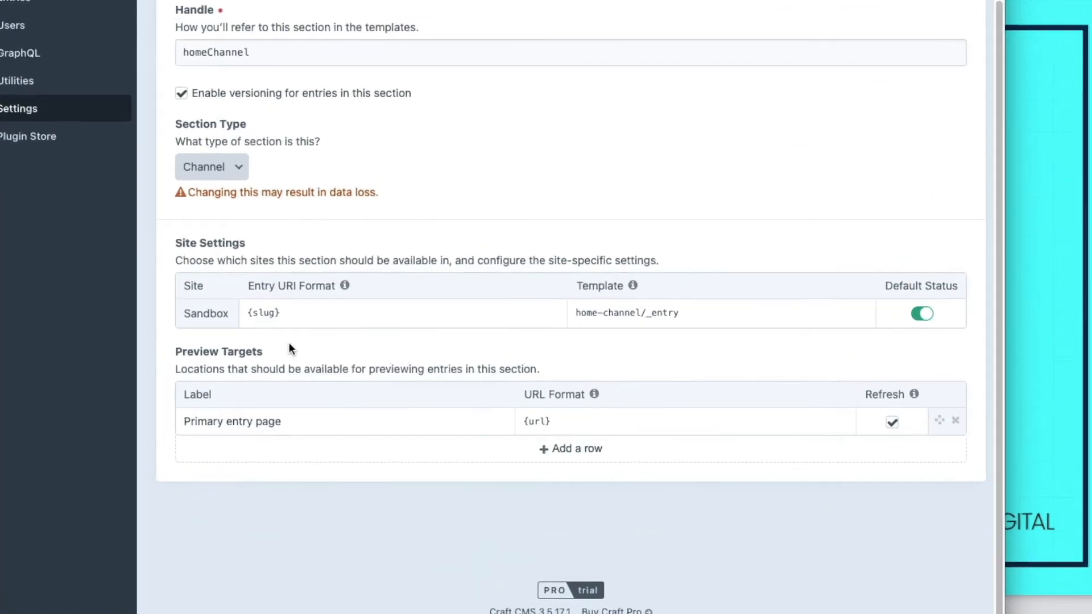
{"action": "left_click_drag", "start_coordinate": [283, 314], "coordinate": [192, 296]}
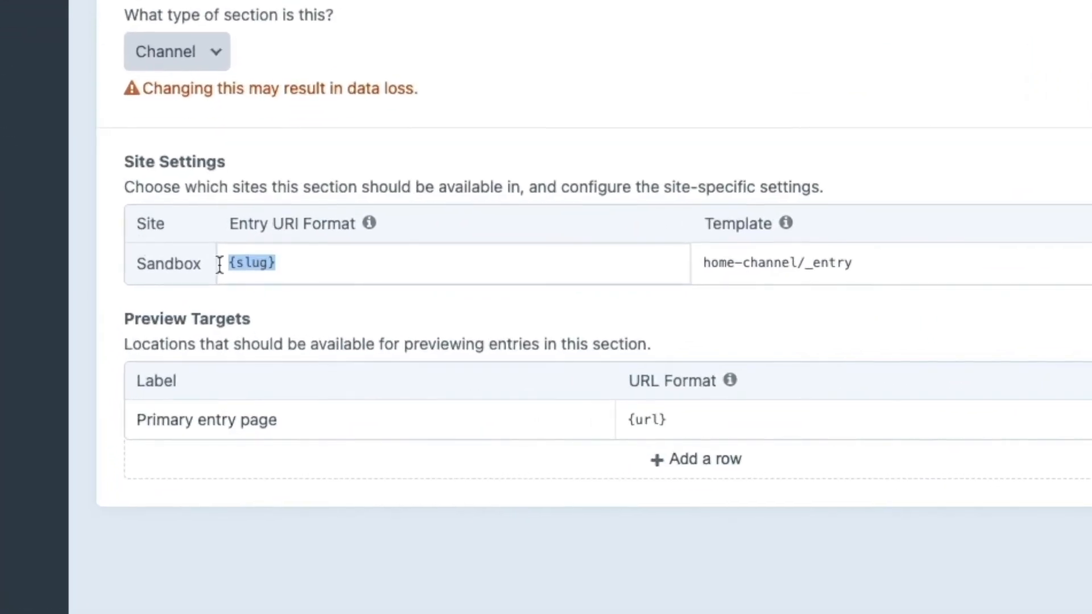
{"action": "left_click", "coordinate": [249, 314]}
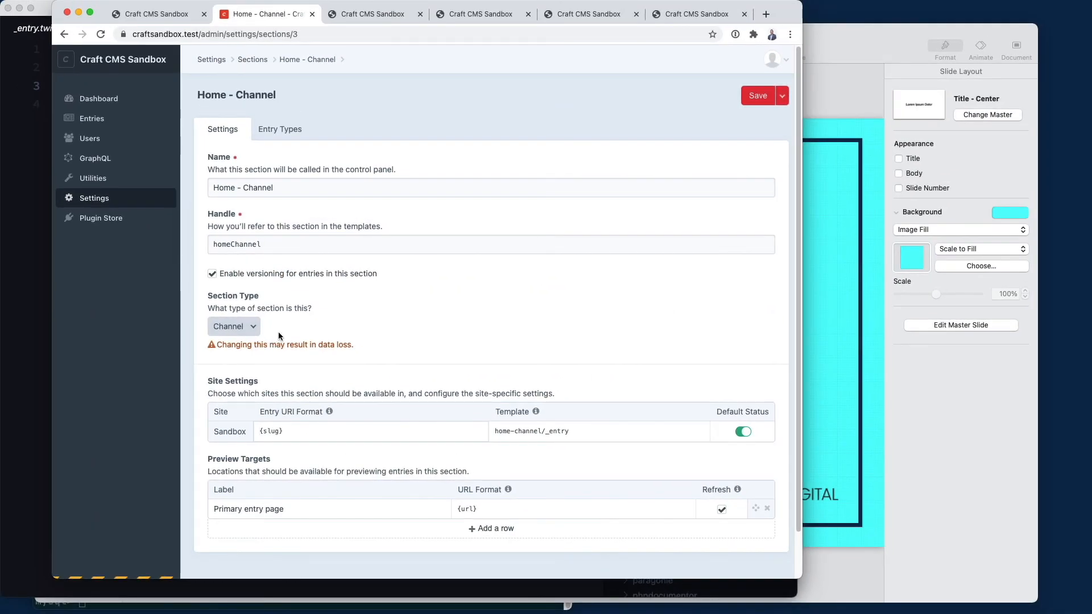
{"action": "left_click", "coordinate": [127, 123]}
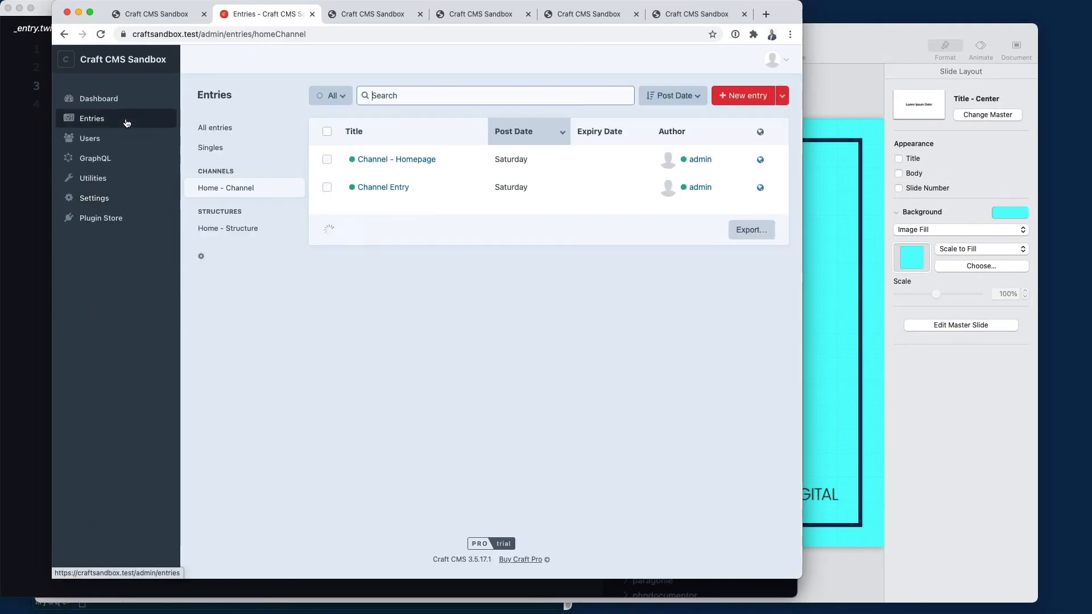